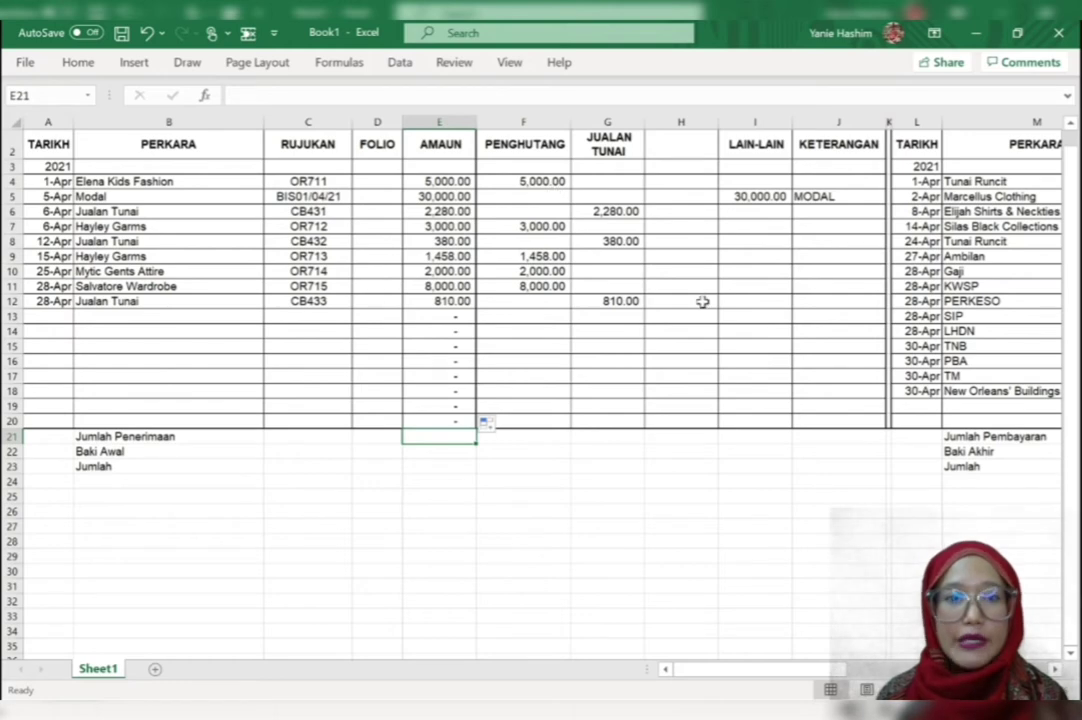
Look over the receipts and payments sides of the cash book, including the total and balance rows beneath them
{"action": "scroll", "coordinate": [785, 360], "scroll_direction": "right", "scroll_amount": 5}
{"action": "scroll", "coordinate": [785, 360], "scroll_direction": "right", "scroll_amount": 3}
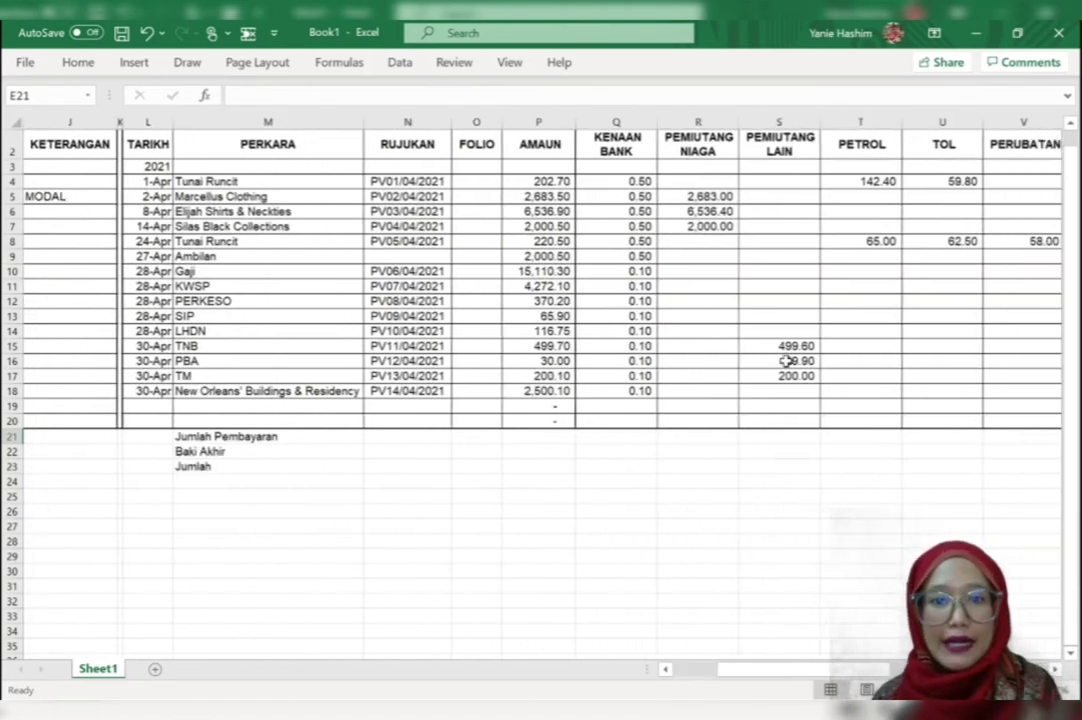
{"action": "scroll", "coordinate": [880, 330], "scroll_direction": "left", "scroll_amount": 10}
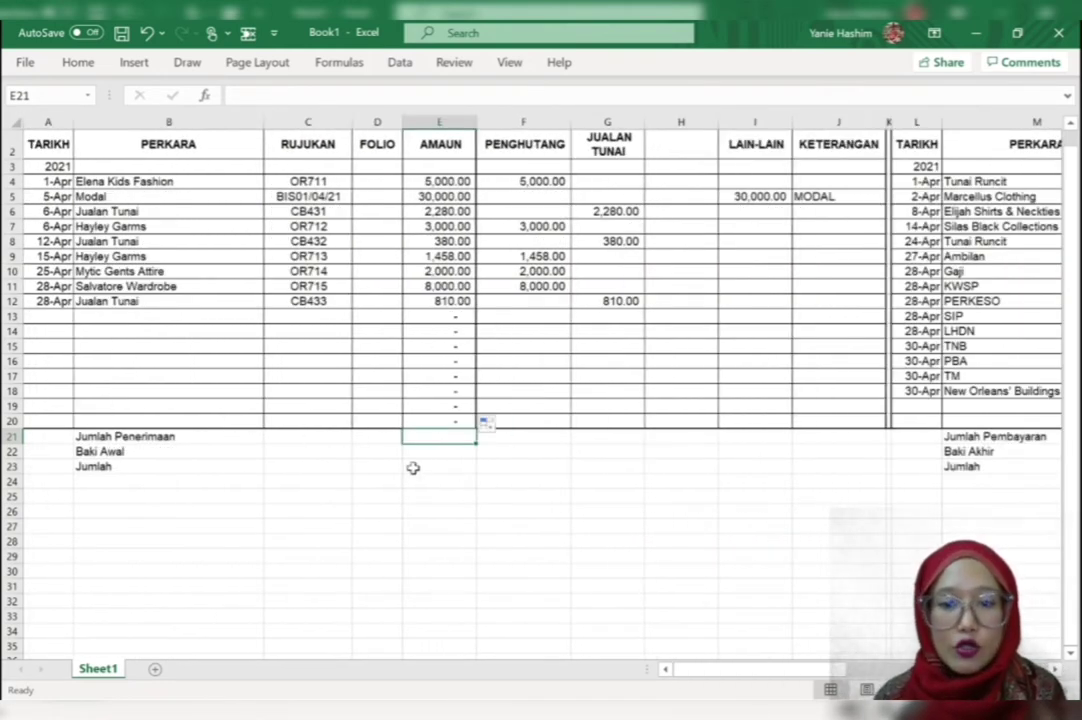
{"action": "scroll", "coordinate": [427, 464], "scroll_direction": "right", "scroll_amount": 5}
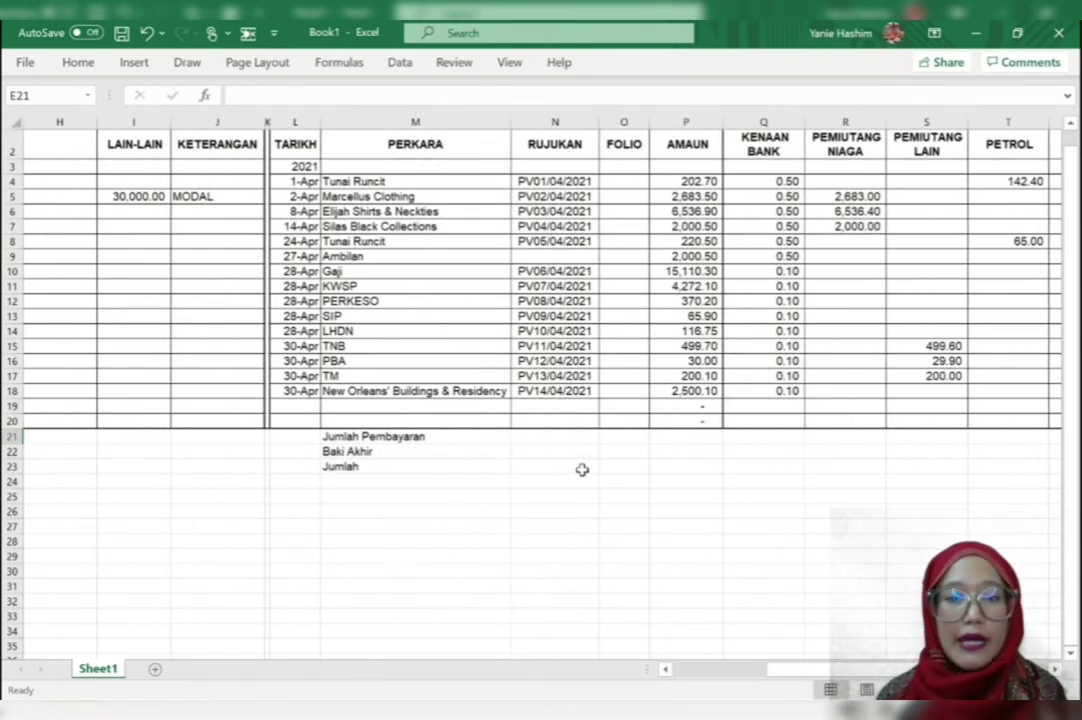
{"action": "scroll", "coordinate": [458, 385], "scroll_direction": "left", "scroll_amount": 5}
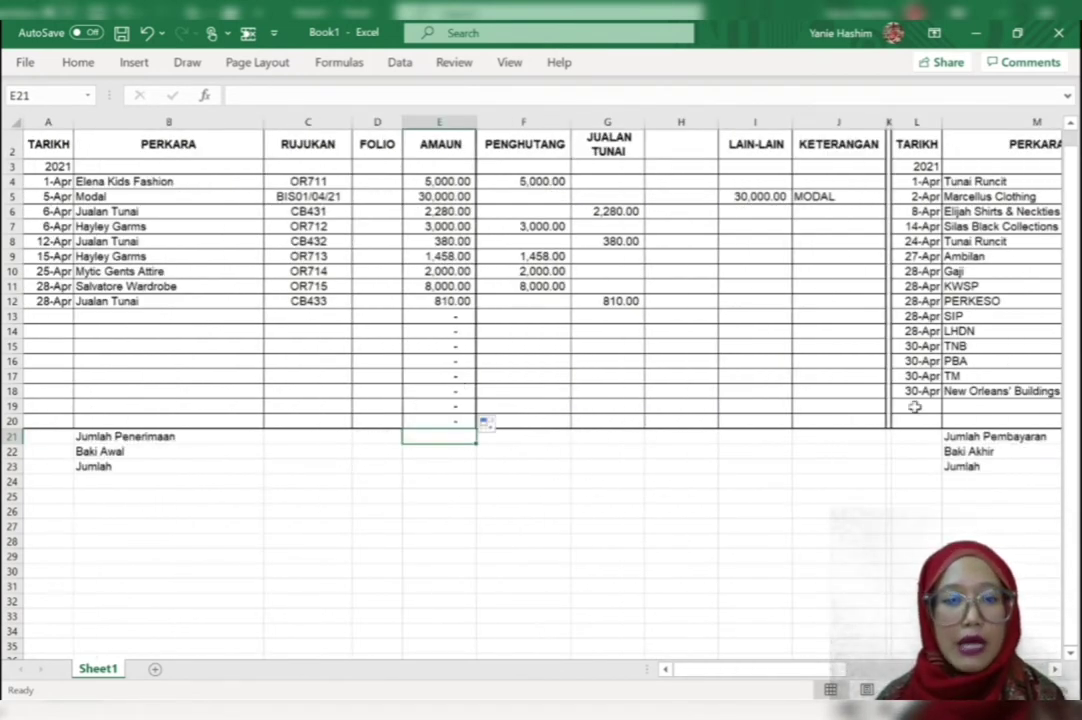
{"action": "scroll", "coordinate": [427, 432], "scroll_direction": "down", "scroll_amount": 4}
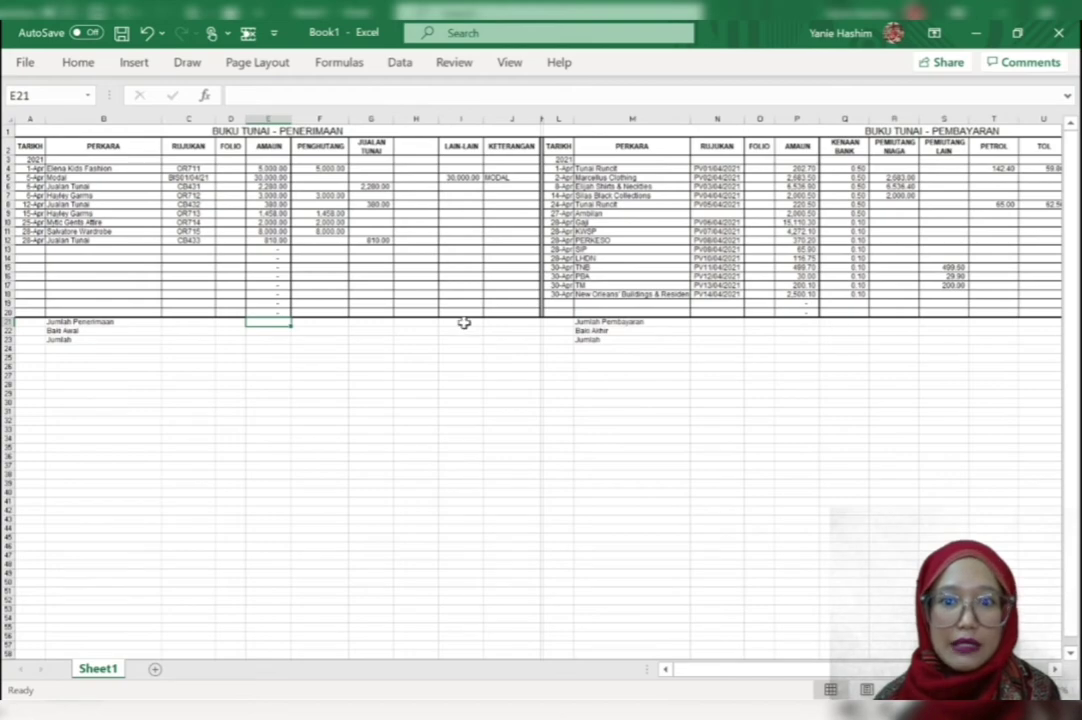
{"action": "left_click", "coordinate": [8, 321]}
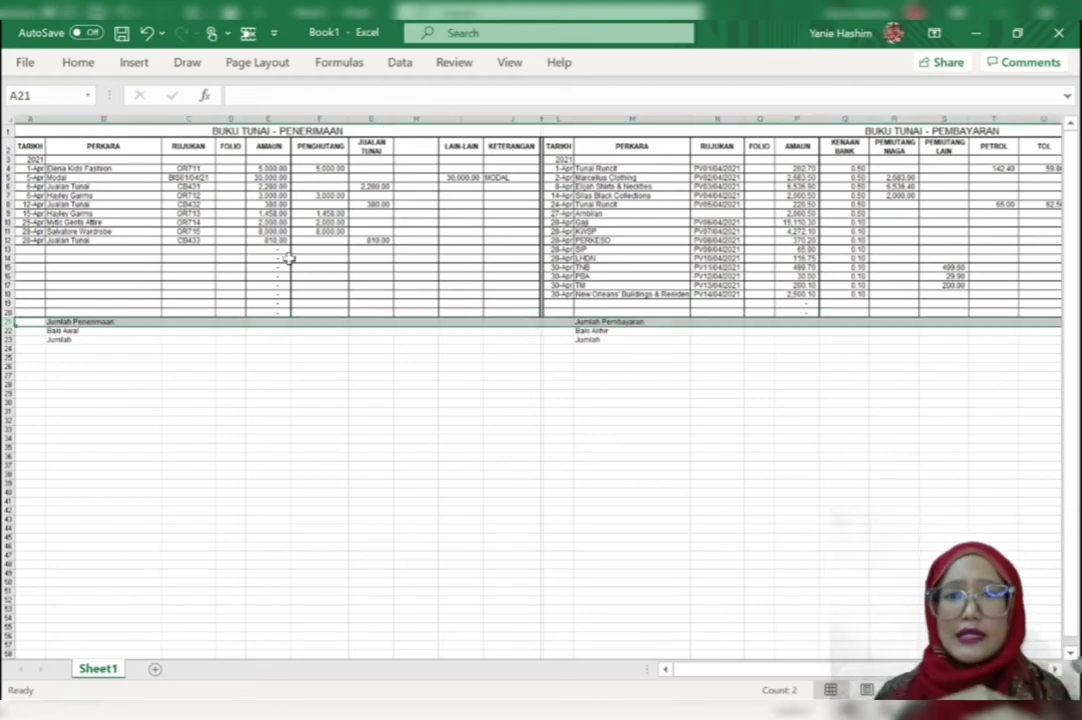
{"action": "scroll", "coordinate": [278, 316], "scroll_direction": "up", "scroll_amount": 2}
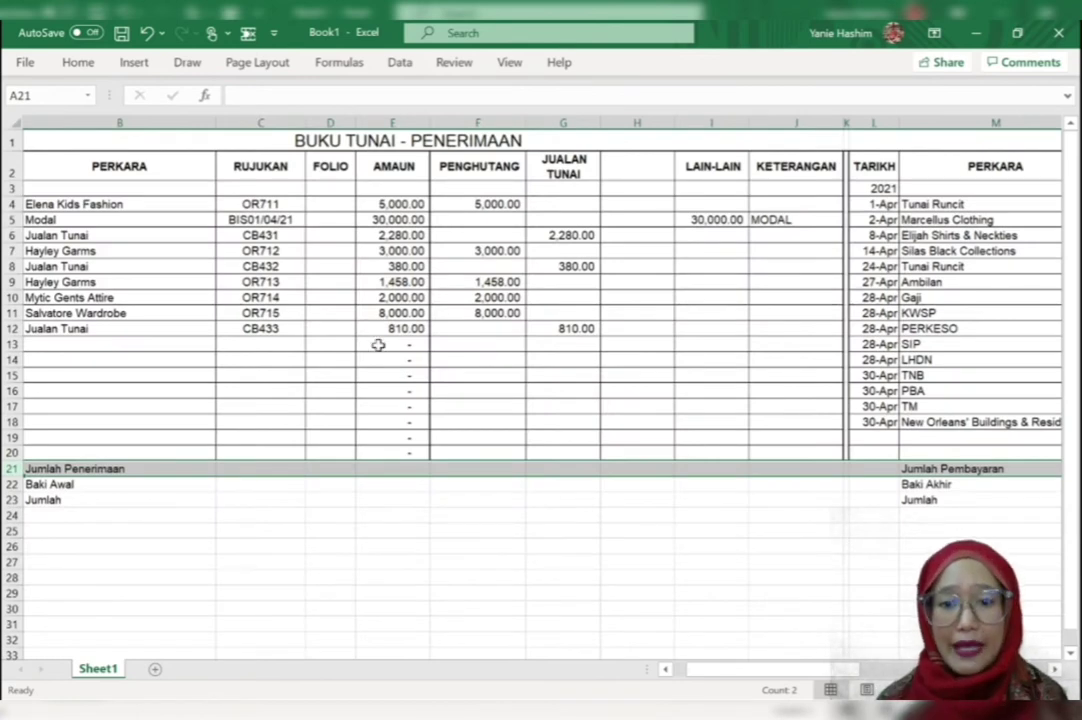
In the Jumlah Penerimaan row, total AMAUN with a SUM of E4:E20 and PENGHUTANG with a SUM of F4:F20
{"action": "left_click", "coordinate": [372, 468]}
{"action": "type", "text": "=sum"}
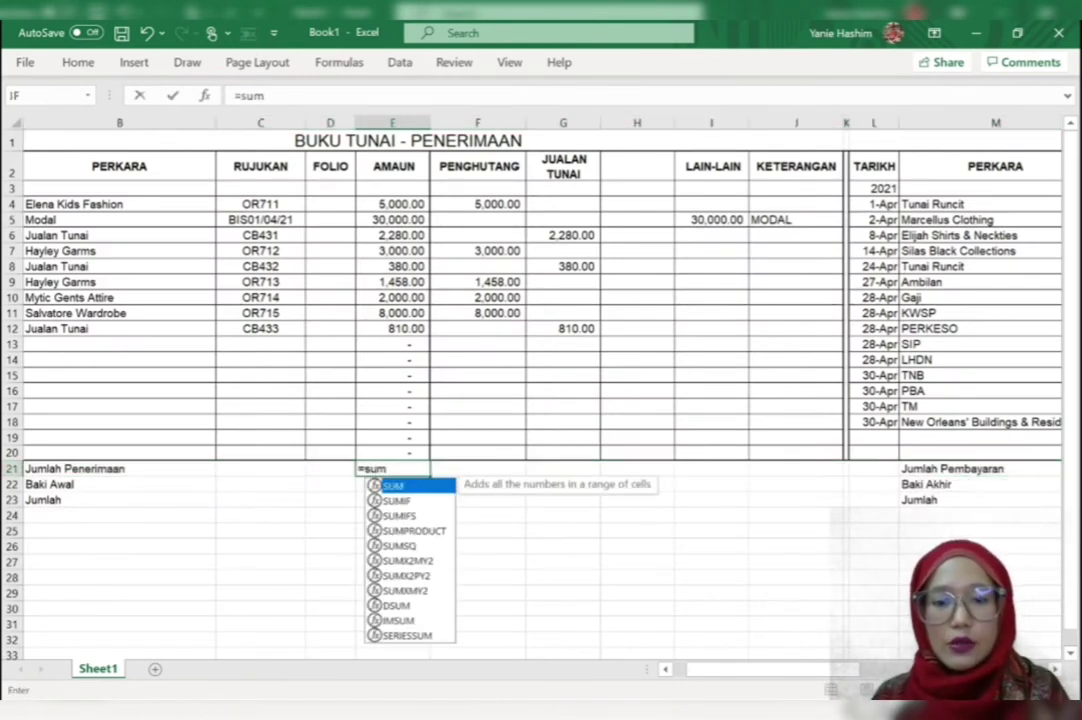
{"action": "type", "text": "("}
{"action": "left_click_drag", "start_coordinate": [388, 204], "coordinate": [410, 345]}
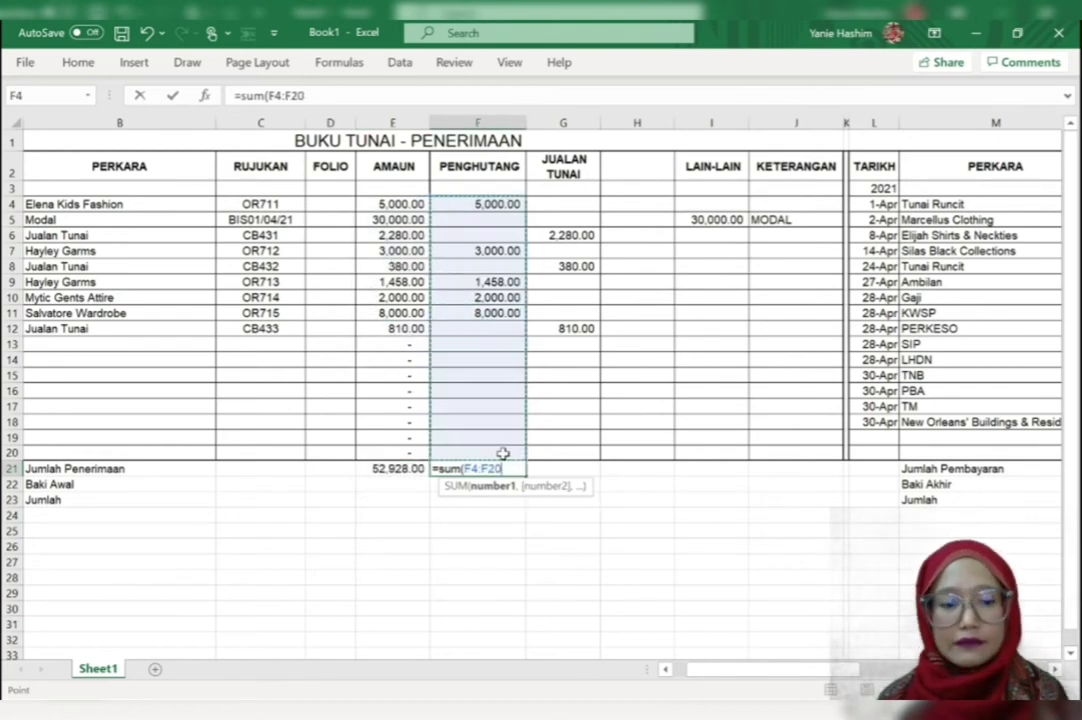
{"action": "key", "text": "Return"}
Copy the PENGHUTANG total formula from F21 across the receipts columns to LAIN-LAIN in I21
{"action": "left_click", "coordinate": [495, 469]}
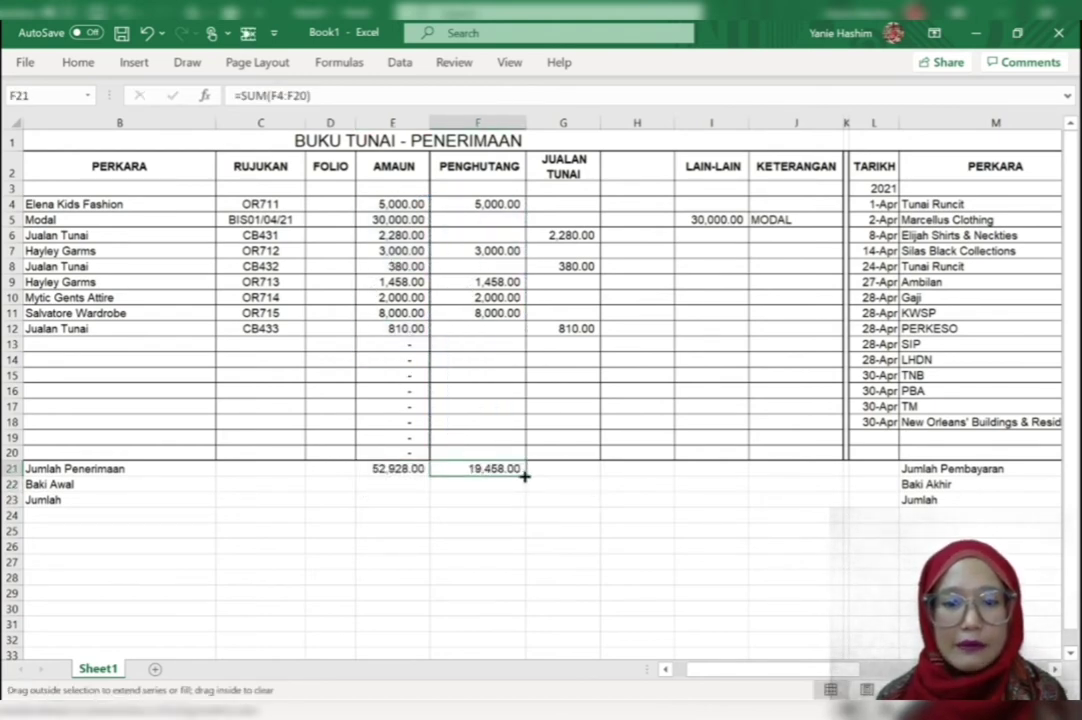
{"action": "left_click_drag", "start_coordinate": [524, 477], "coordinate": [717, 486]}
{"action": "left_click", "coordinate": [688, 561]}
In the Jumlah Pembayaran row, total AMAUN with a SUM of P4:P20 and copy the formula across the payments columns
{"action": "scroll", "coordinate": [688, 561], "scroll_direction": "right", "scroll_amount": 4}
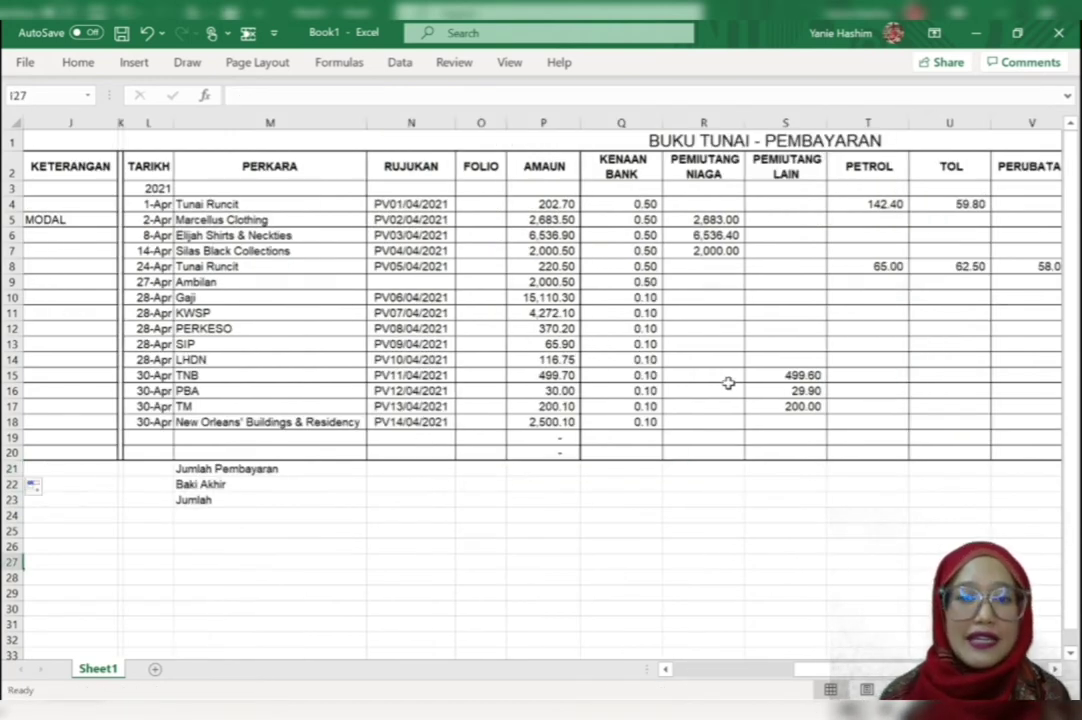
{"action": "left_click", "coordinate": [554, 467]}
{"action": "type", "text": "=s"}
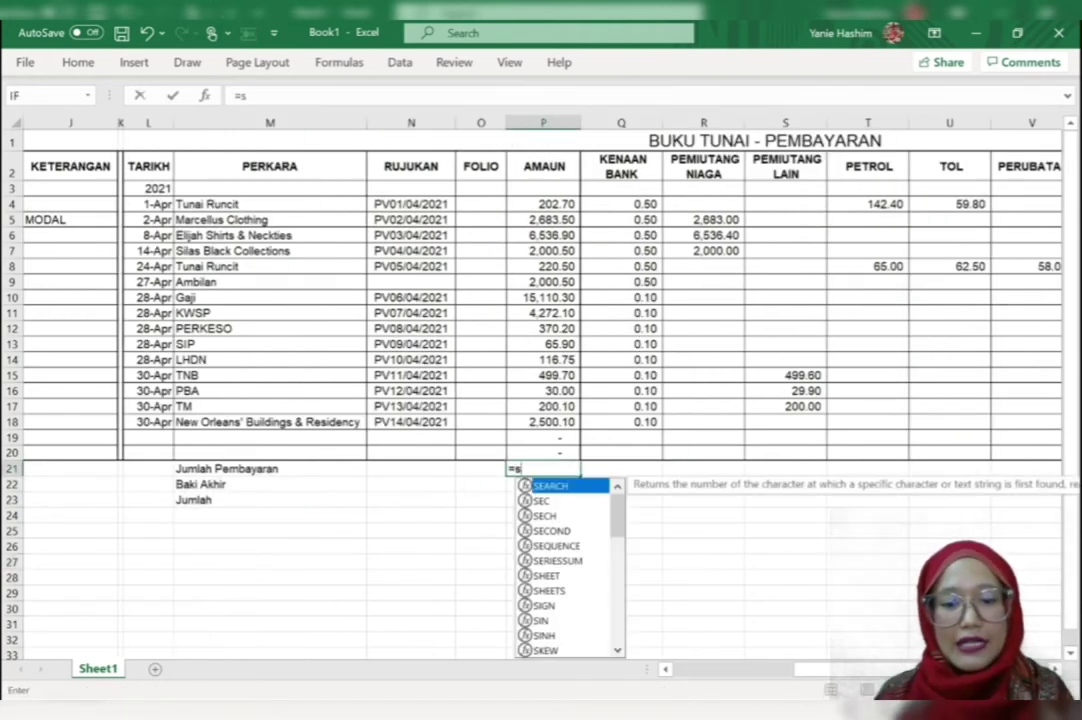
{"action": "type", "text": "um("}
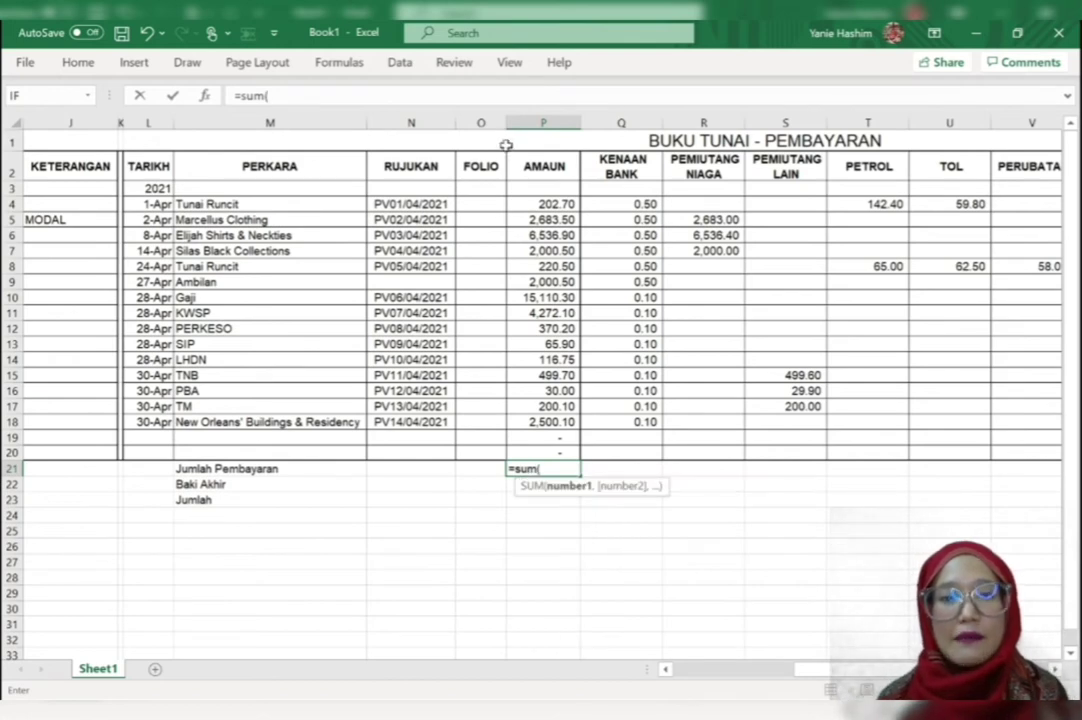
{"action": "left_click_drag", "start_coordinate": [565, 198], "coordinate": [553, 447]}
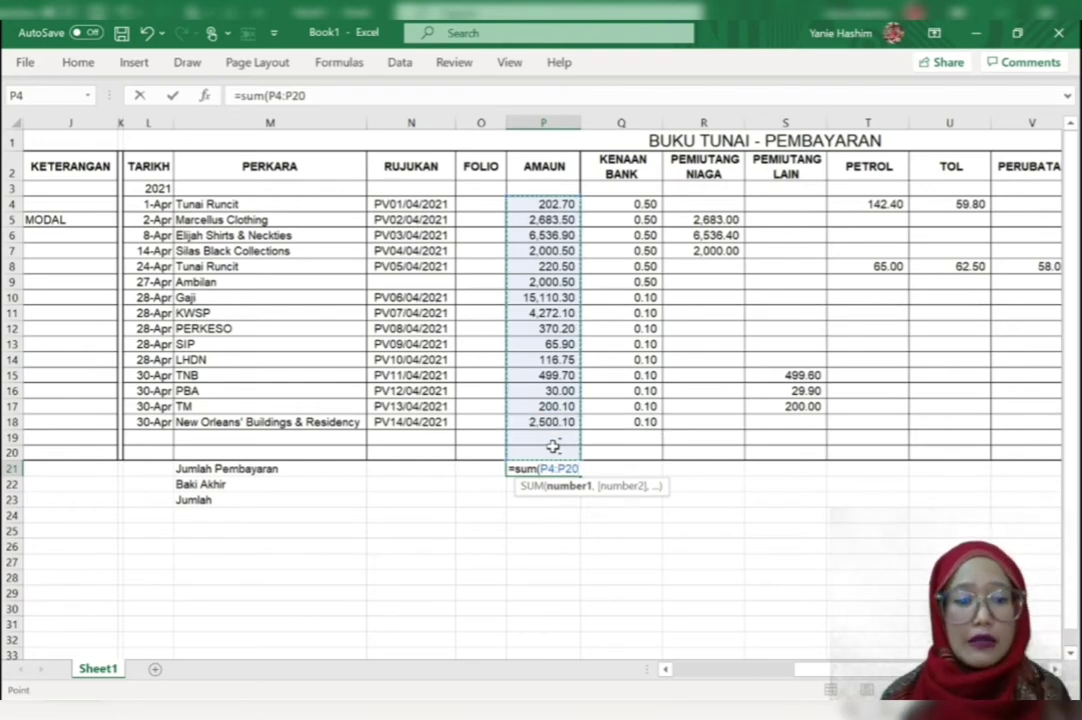
{"action": "key", "text": "Return"}
{"action": "left_click", "coordinate": [543, 468]}
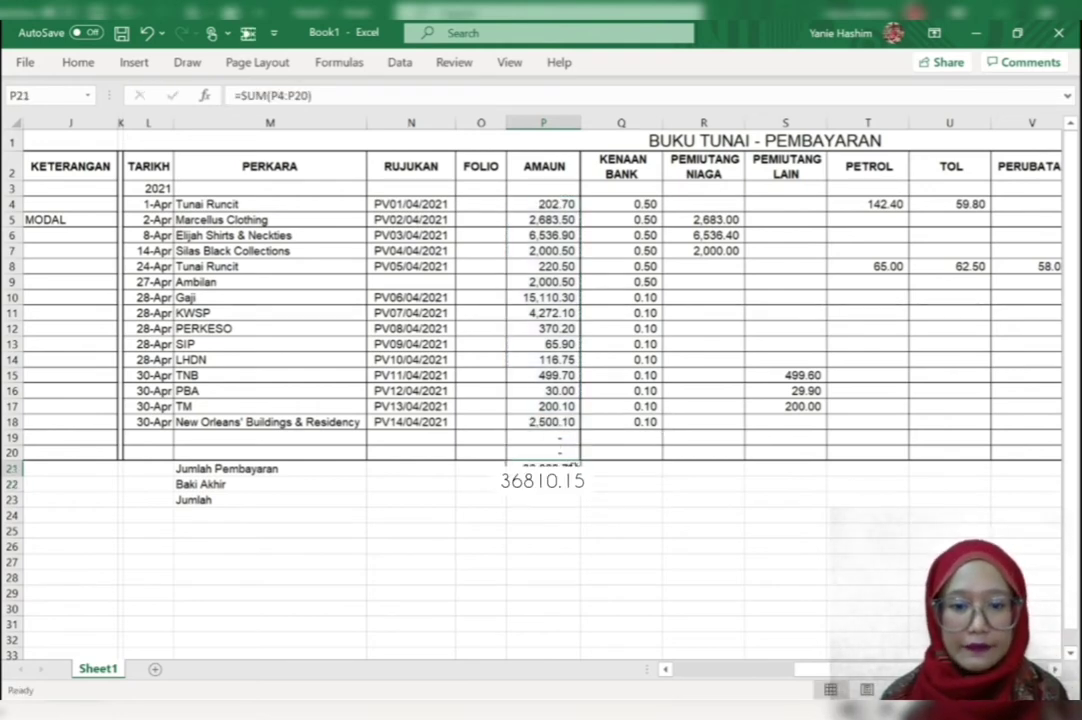
Clear the total in H21 beneath the untitled receipts column
{"action": "scroll", "coordinate": [647, 459], "scroll_direction": "left", "scroll_amount": 5}
{"action": "left_click", "coordinate": [682, 465]}
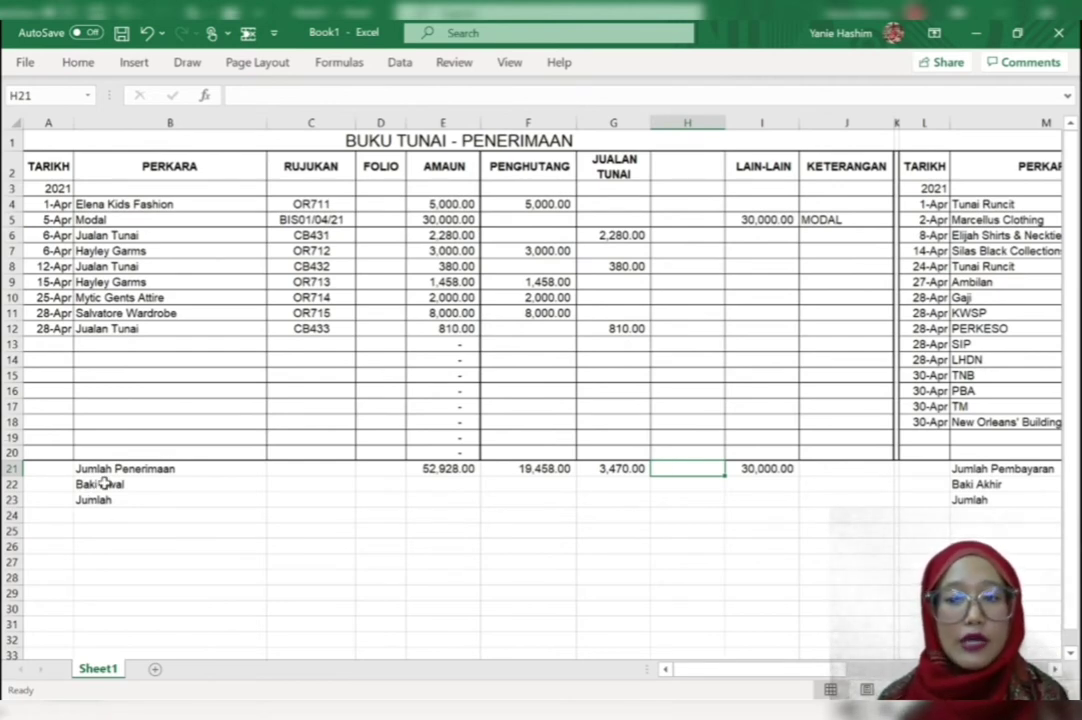
Select the Baki Awal amount cell E22 and compare the balance rows on the receipts and payments sides
{"action": "left_click", "coordinate": [435, 484]}
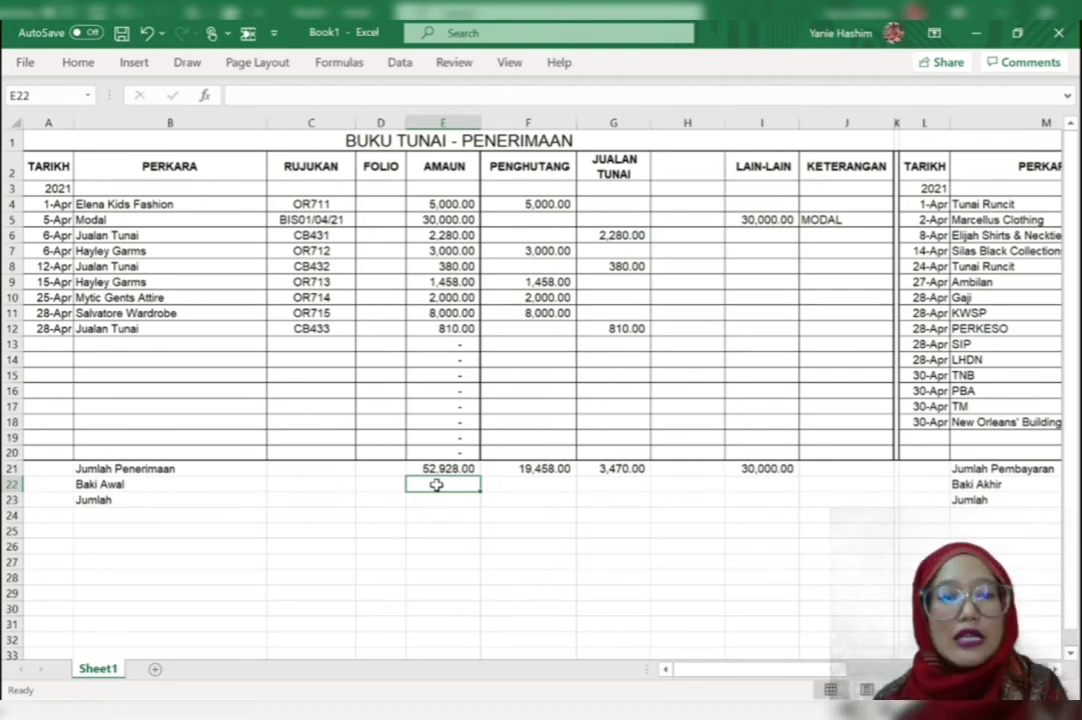
{"action": "scroll", "coordinate": [437, 484], "scroll_direction": "right", "scroll_amount": 6}
{"action": "scroll", "coordinate": [437, 484], "scroll_direction": "right", "scroll_amount": 1}
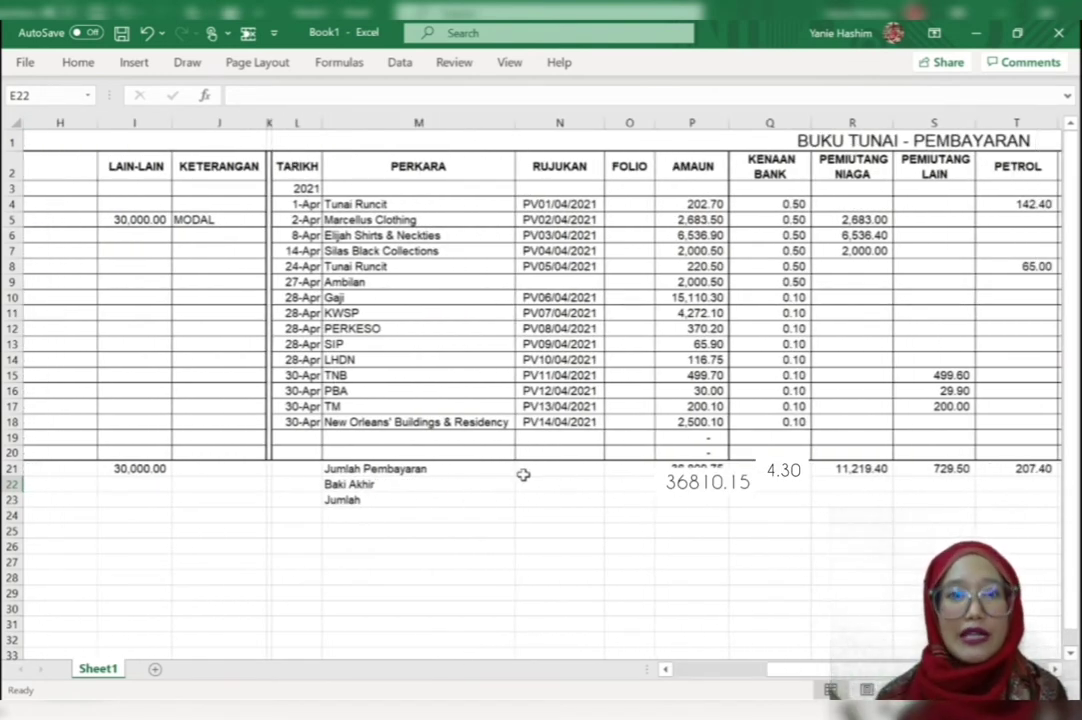
{"action": "scroll", "coordinate": [582, 495], "scroll_direction": "left", "scroll_amount": 7}
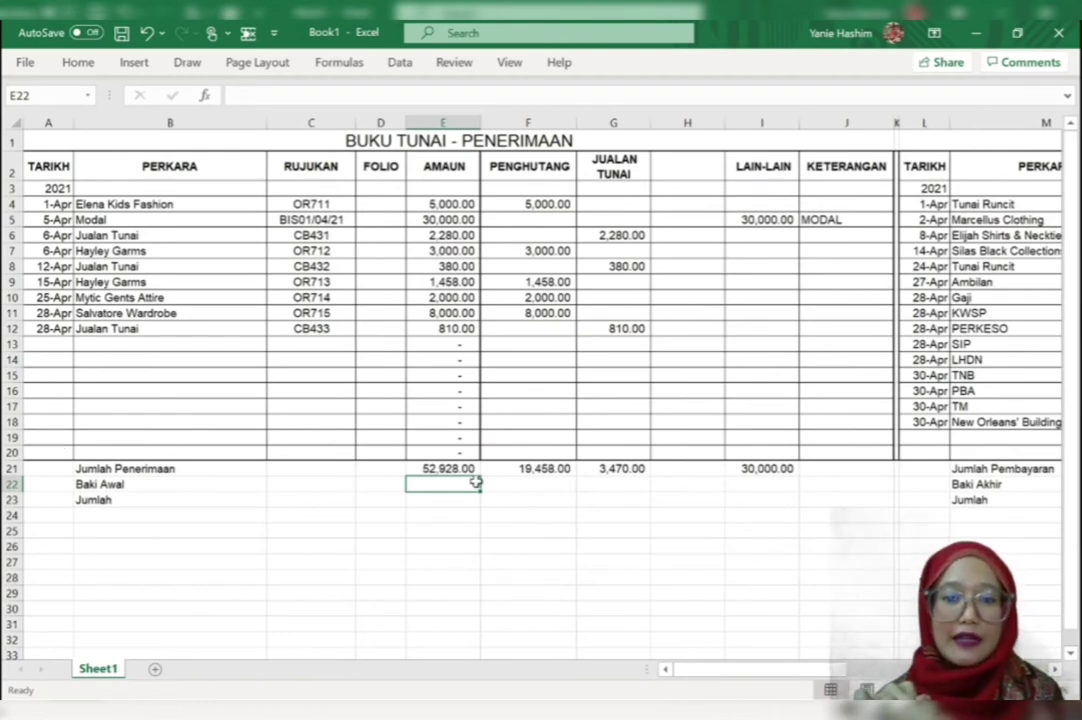
{"action": "scroll", "coordinate": [1012, 529], "scroll_direction": "right", "scroll_amount": 6}
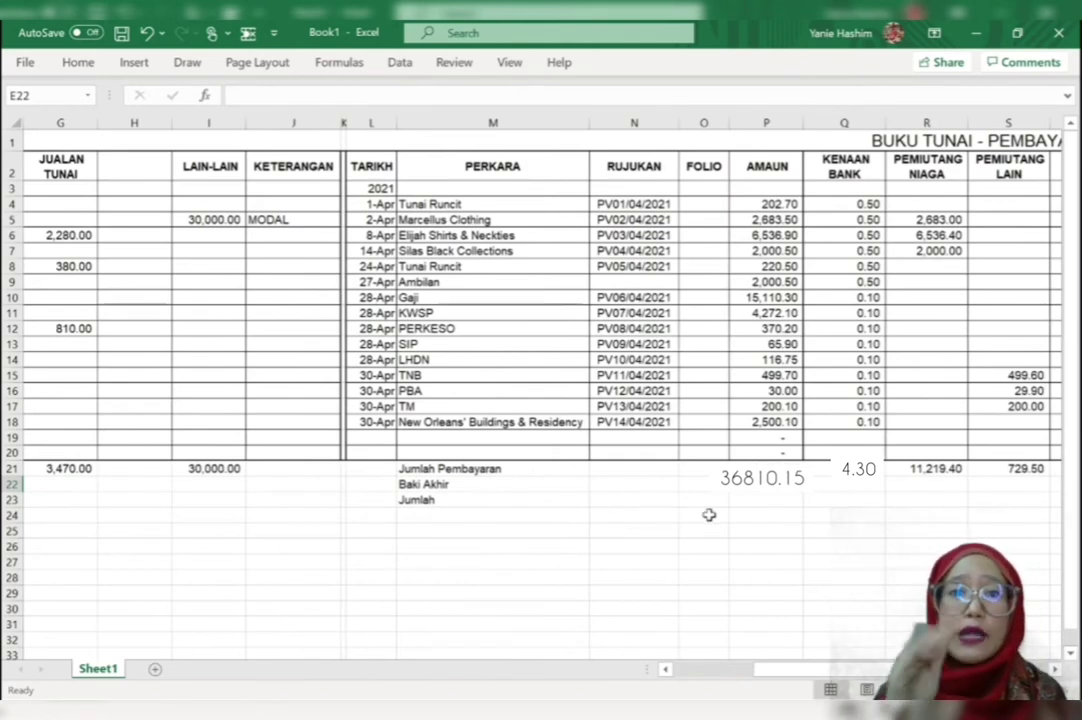
{"action": "scroll", "coordinate": [668, 520], "scroll_direction": "left", "scroll_amount": 6}
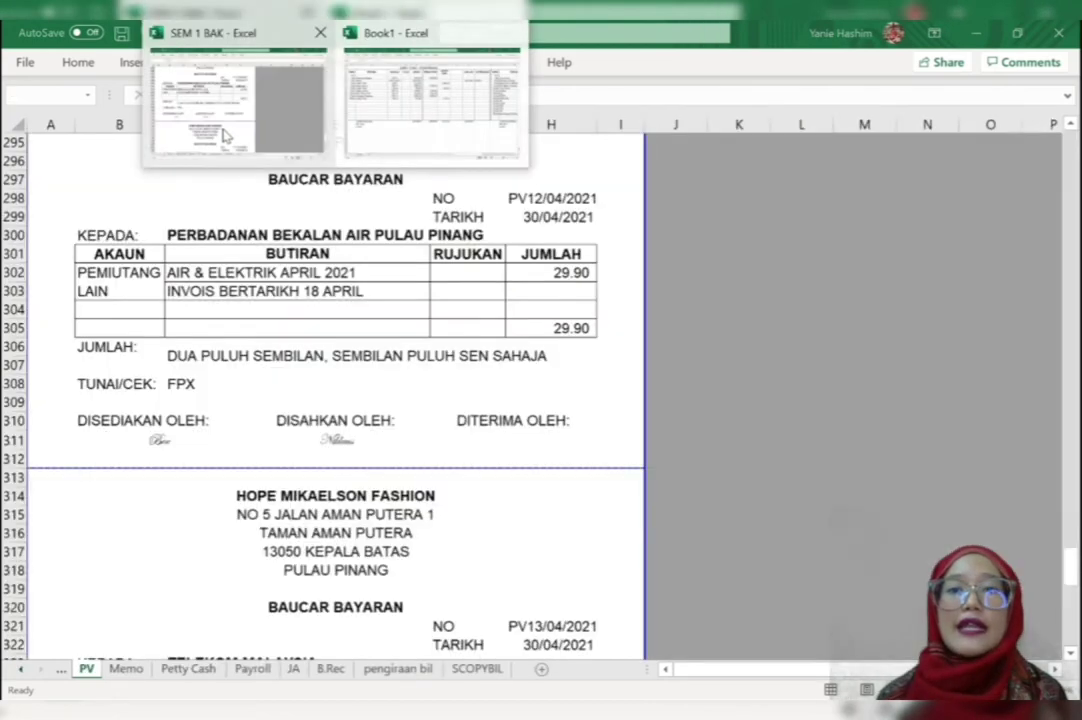
Switch to the SEM 1 BAK workbook and open its CHART OF ACC sheet
{"action": "left_click", "coordinate": [243, 107]}
{"action": "left_click", "coordinate": [61, 669]}
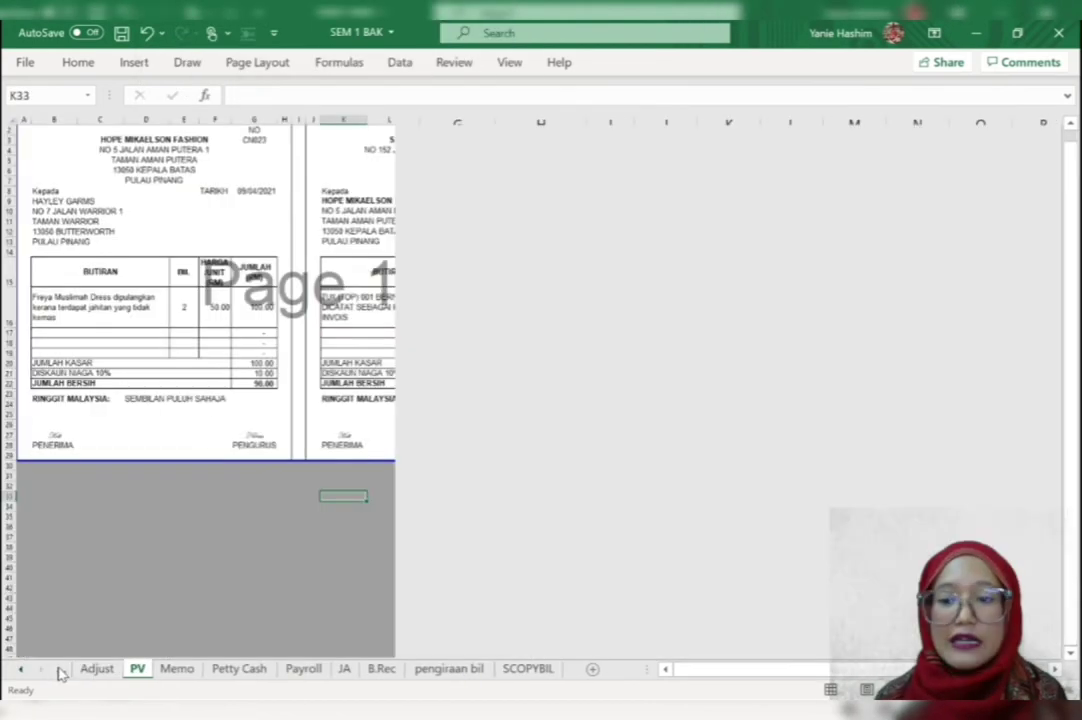
{"action": "key", "text": "ctrl+Page_Up"}
{"action": "key", "text": "ctrl+Page_Up"}
{"action": "key", "text": "ctrl+Page_Up"}
{"action": "key", "text": "ctrl+Page_Up"}
{"action": "key", "text": "ctrl+Page_Up"}
{"action": "key", "text": "ctrl+Page_Up"}
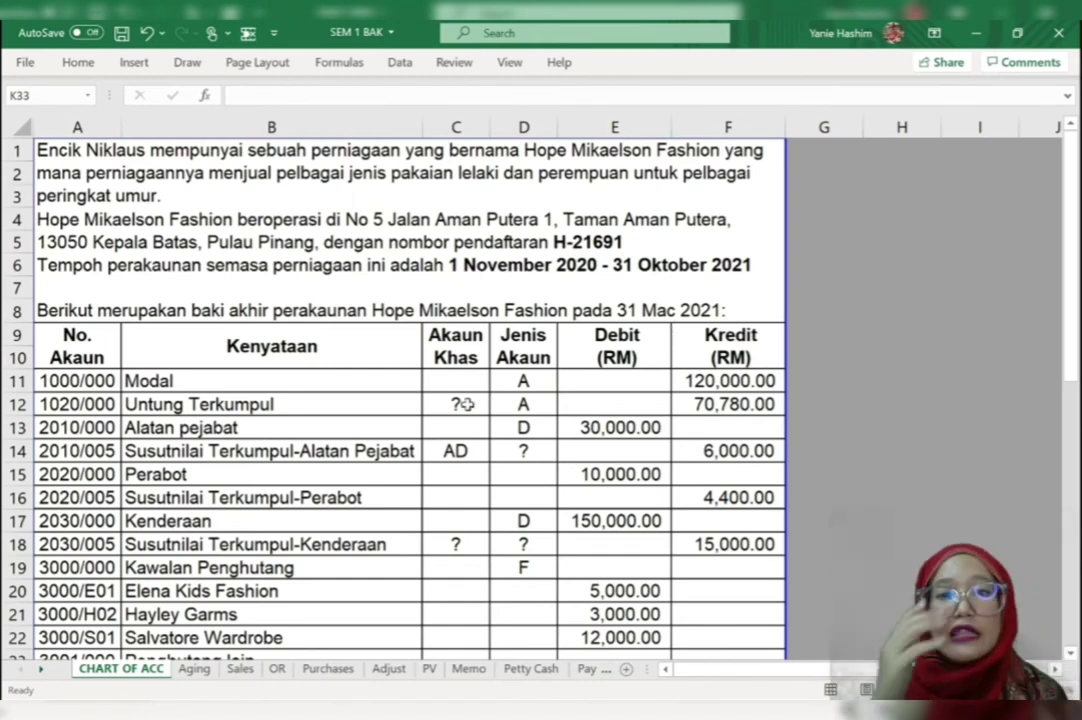
Find the Bank account's balance in the list of closing balances at 31 Mac 2021
{"action": "scroll", "coordinate": [466, 404], "scroll_direction": "down", "scroll_amount": 6}
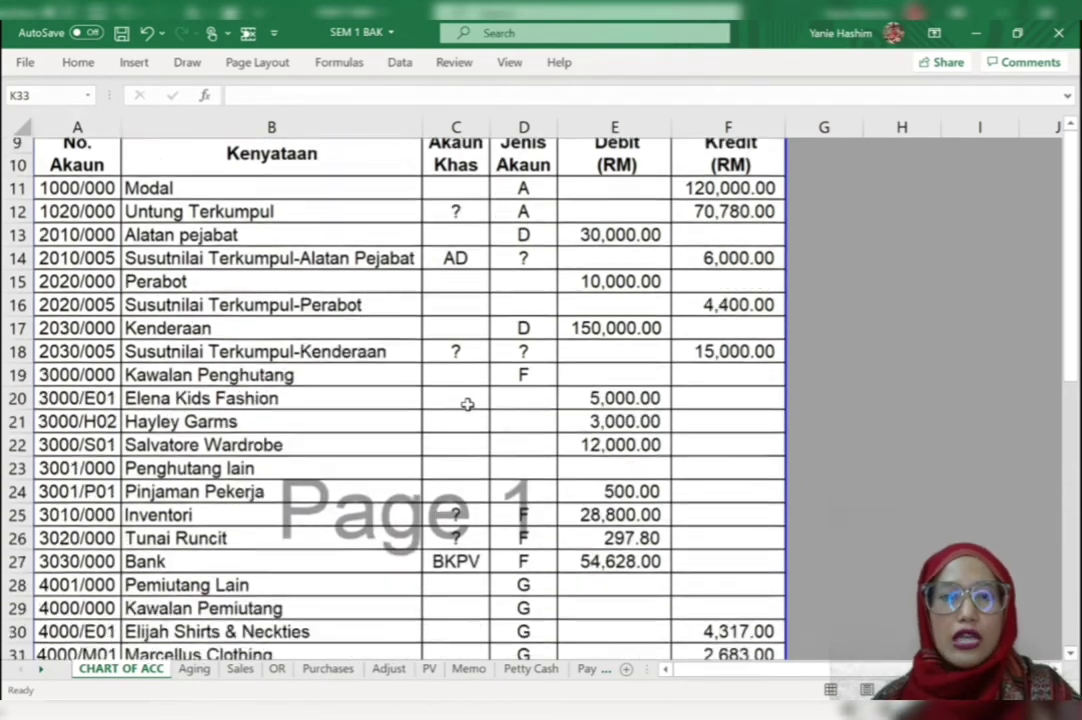
{"action": "scroll", "coordinate": [466, 404], "scroll_direction": "down", "scroll_amount": 1, "text": "ctrl"}
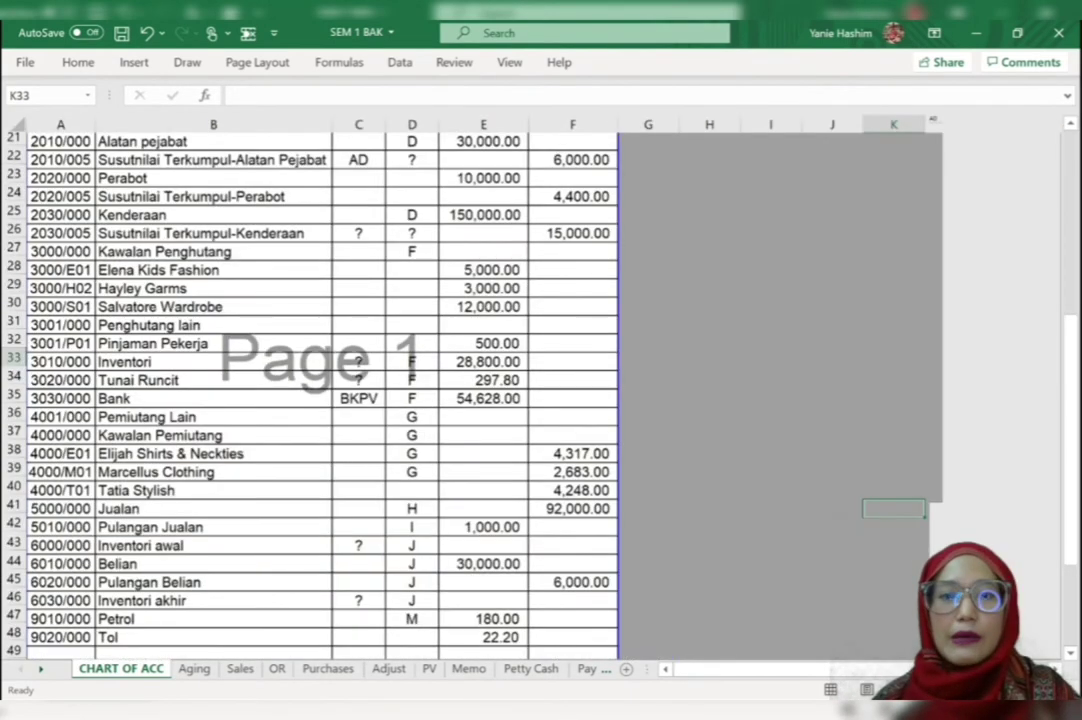
{"action": "scroll", "coordinate": [466, 404], "scroll_direction": "up", "scroll_amount": 7}
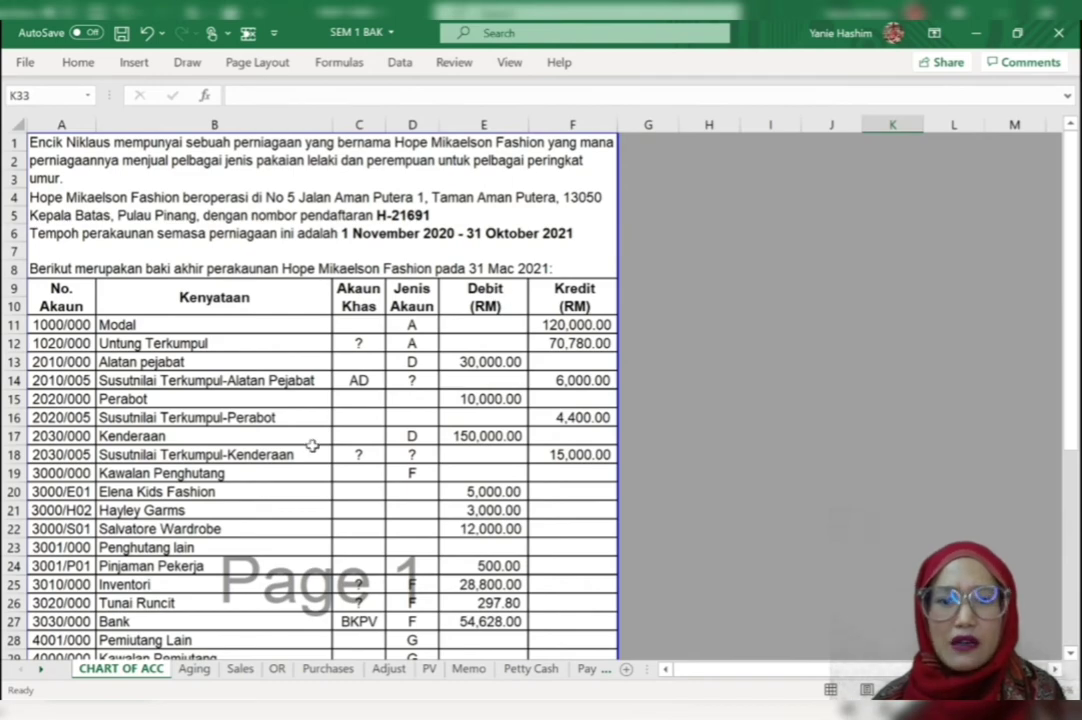
{"action": "scroll", "coordinate": [313, 445], "scroll_direction": "down", "scroll_amount": 1}
{"action": "scroll", "coordinate": [313, 445], "scroll_direction": "down", "scroll_amount": 5}
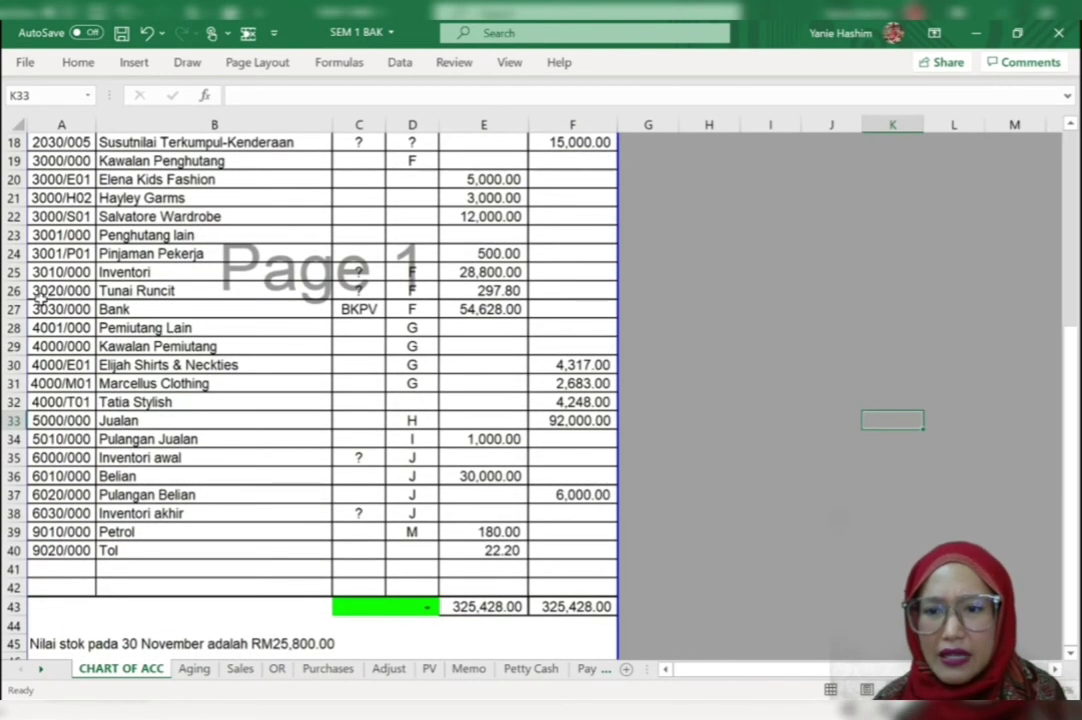
{"action": "left_click", "coordinate": [110, 309]}
{"action": "left_click", "coordinate": [14, 309]}
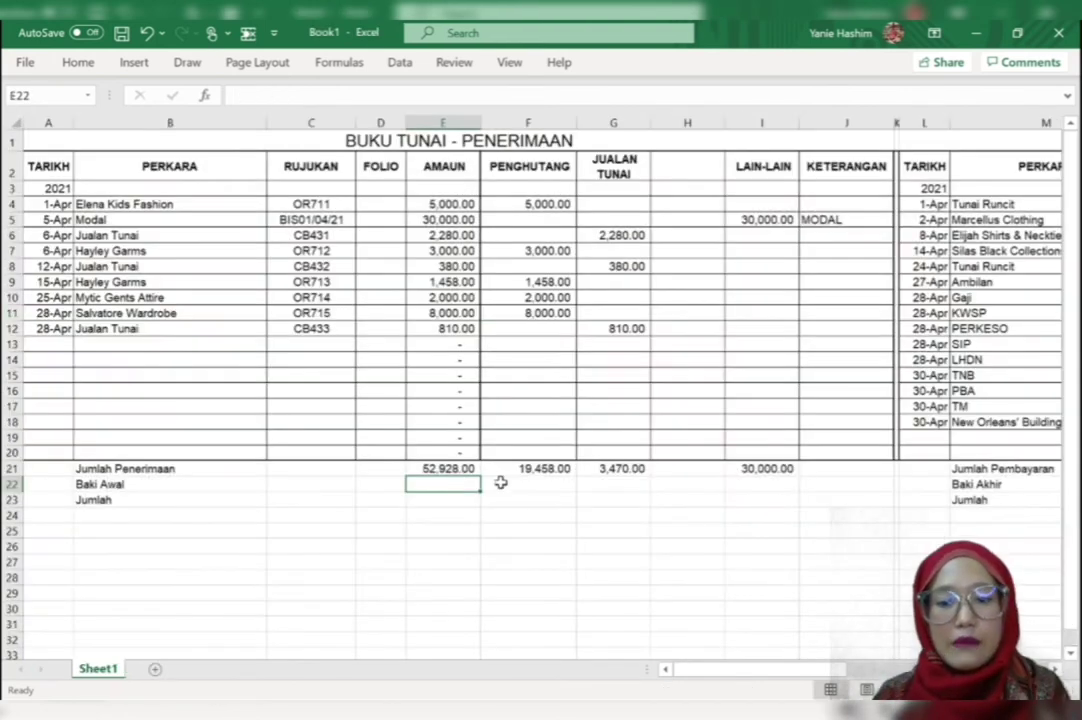
Return to the Book1 workbook and enter 54628 as the Baki Awal amount in E22
{"action": "type", "text": "54628"}
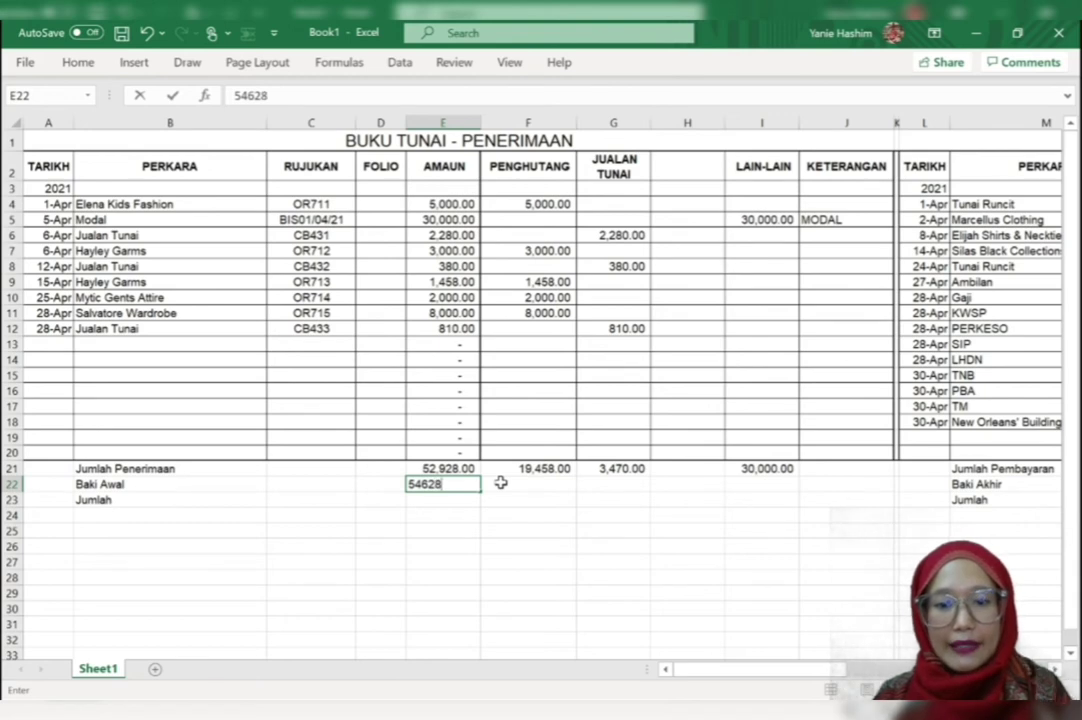
{"action": "key", "text": "Return"}
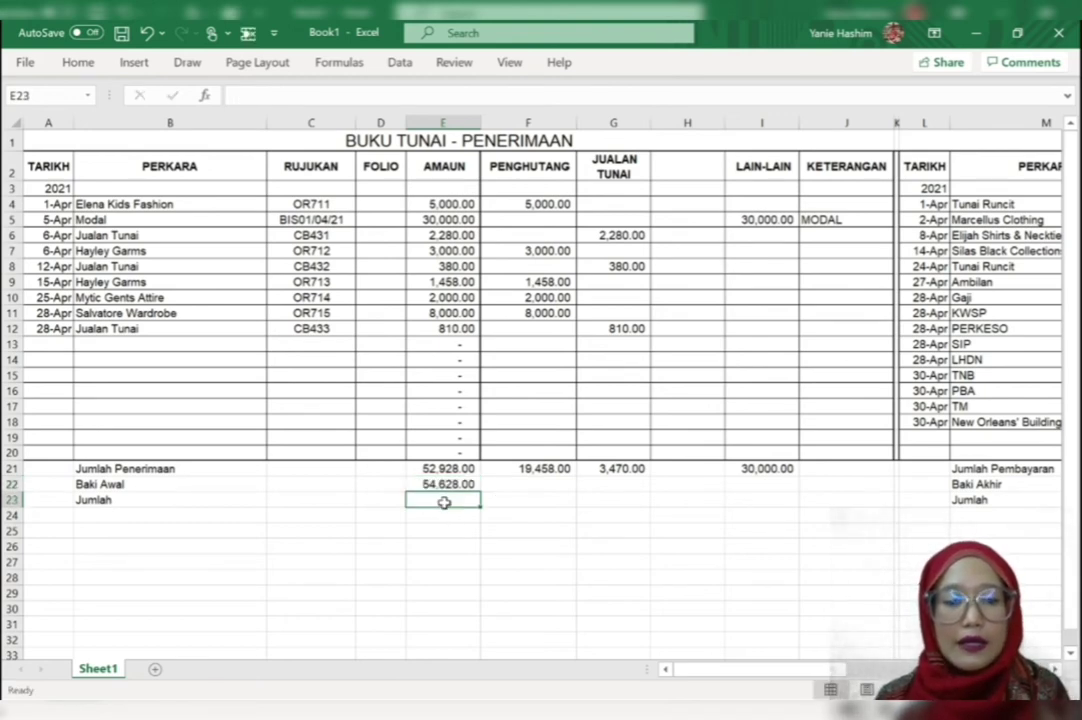
Calculate the receipts Jumlah in E23 with the formula =E21+E22
{"action": "type", "text": "="}
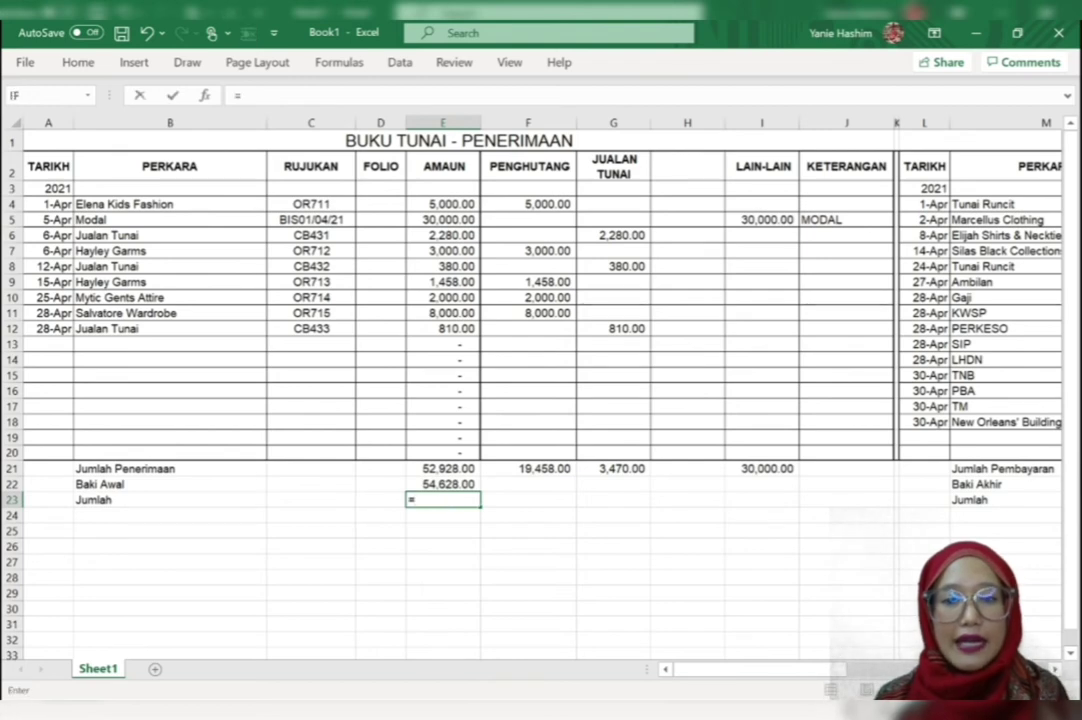
{"action": "left_click", "coordinate": [437, 467]}
{"action": "type", "text": "+"}
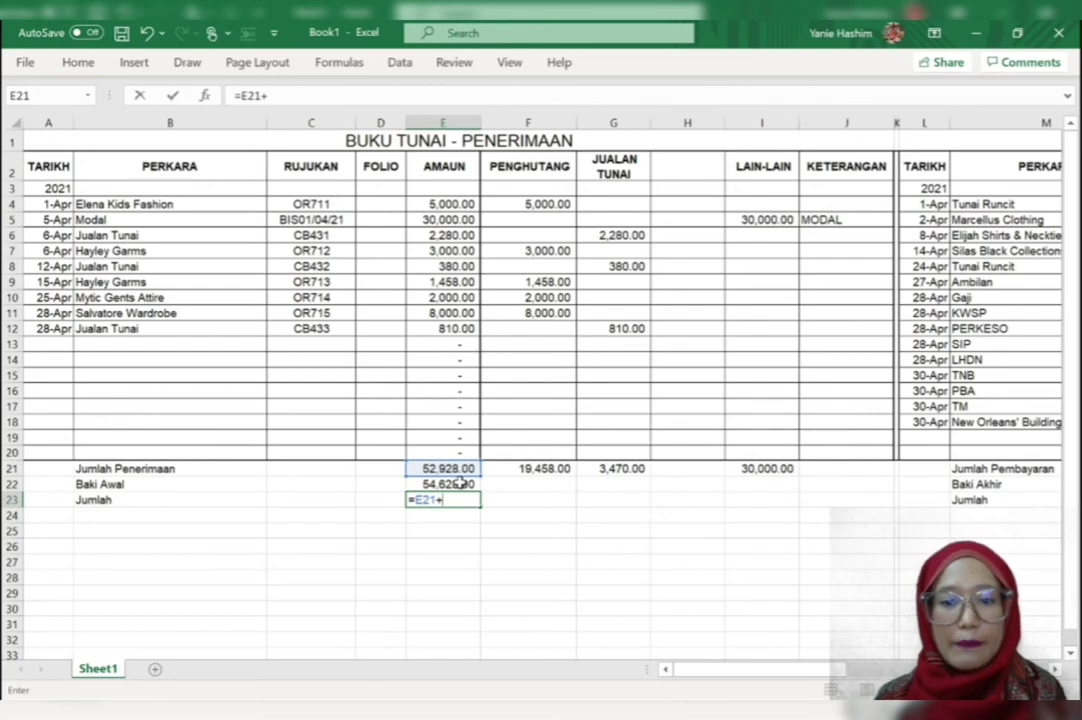
{"action": "left_click", "coordinate": [459, 483]}
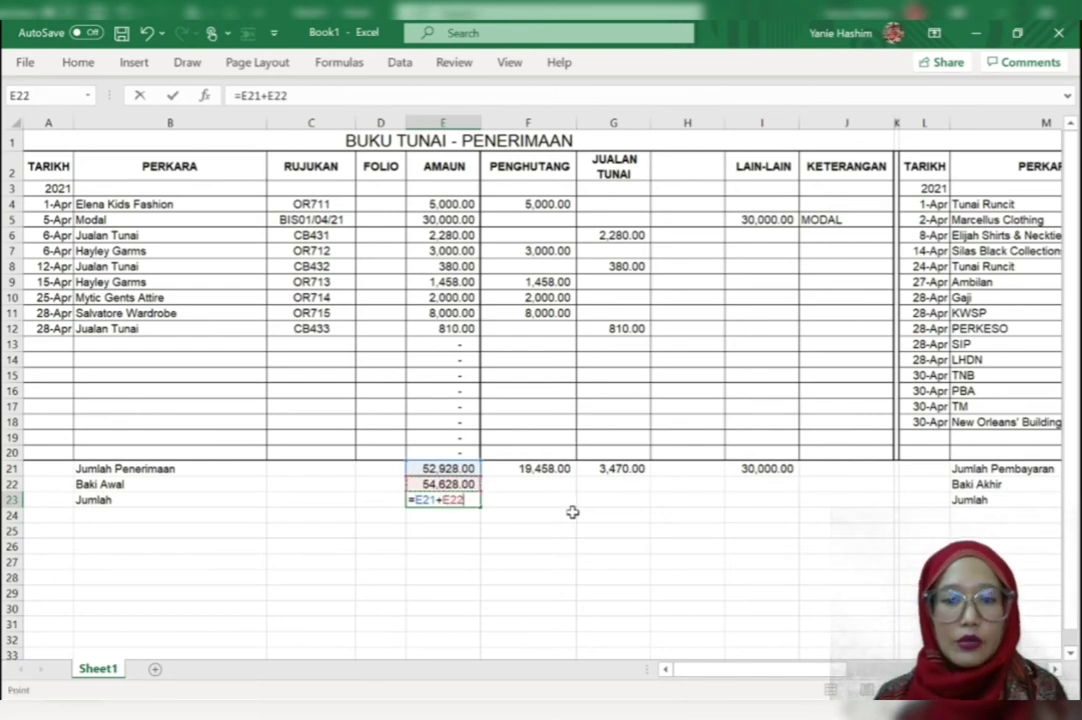
{"action": "key", "text": "Return"}
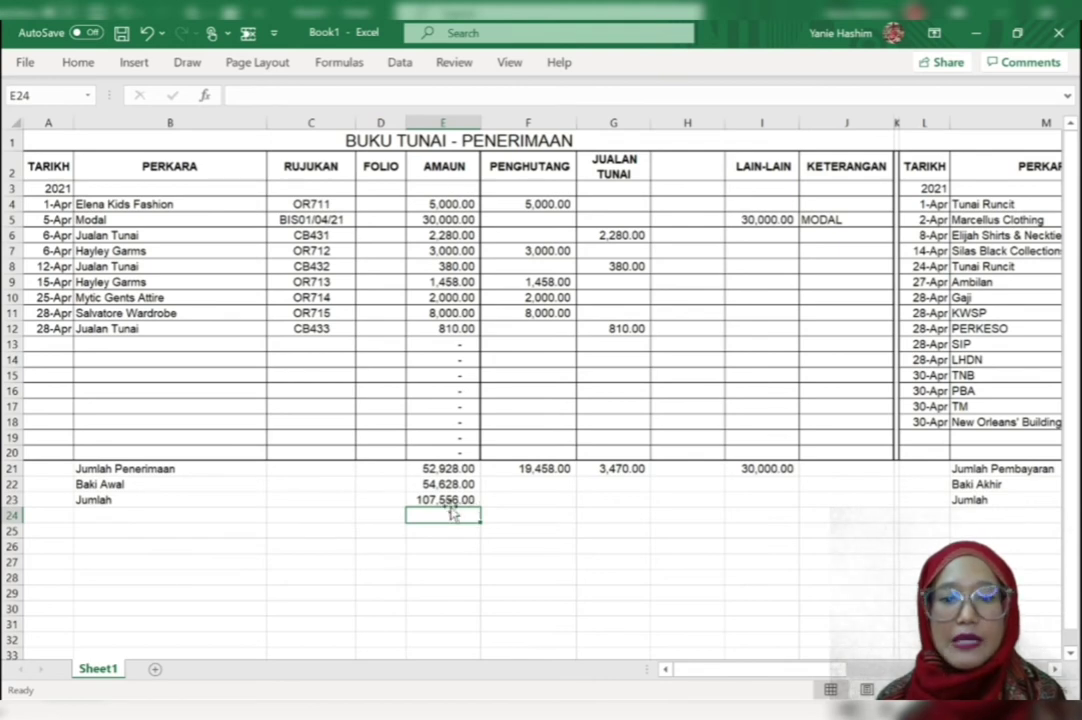
{"action": "scroll", "coordinate": [869, 505], "scroll_direction": "right", "scroll_amount": 5}
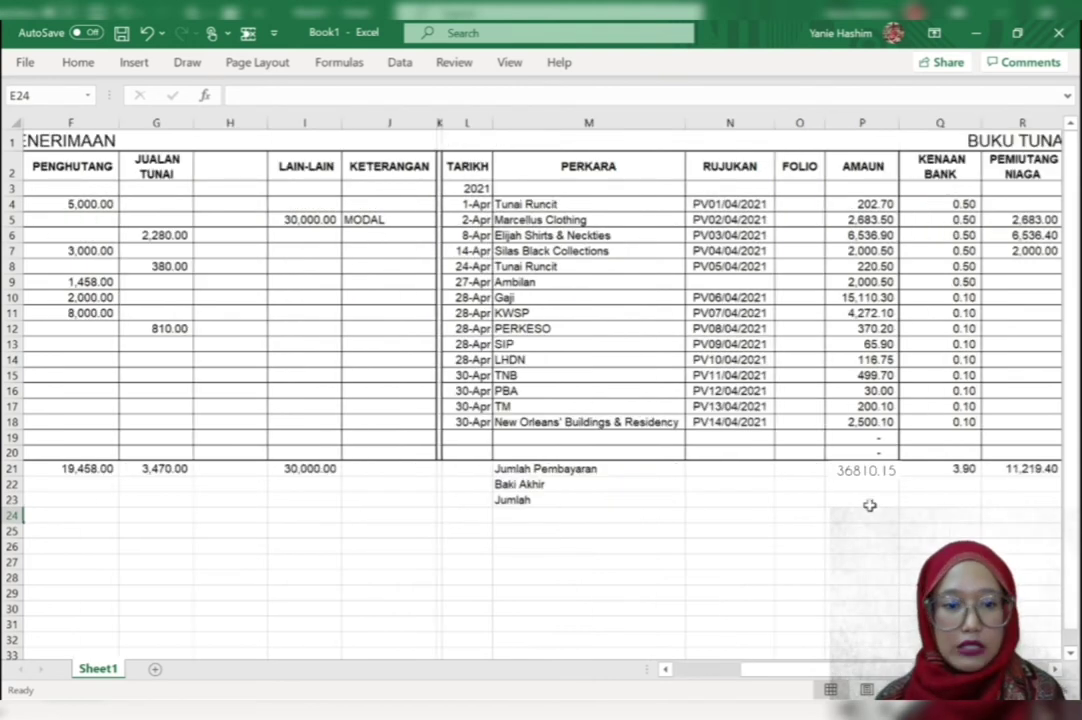
Set the payments Jumlah in P23 equal to the receipts Jumlah with the formula =E23
{"action": "scroll", "coordinate": [869, 505], "scroll_direction": "left", "scroll_amount": 2}
{"action": "left_click", "coordinate": [975, 513]}
{"action": "key", "text": "Up"}
{"action": "key", "text": "Up"}
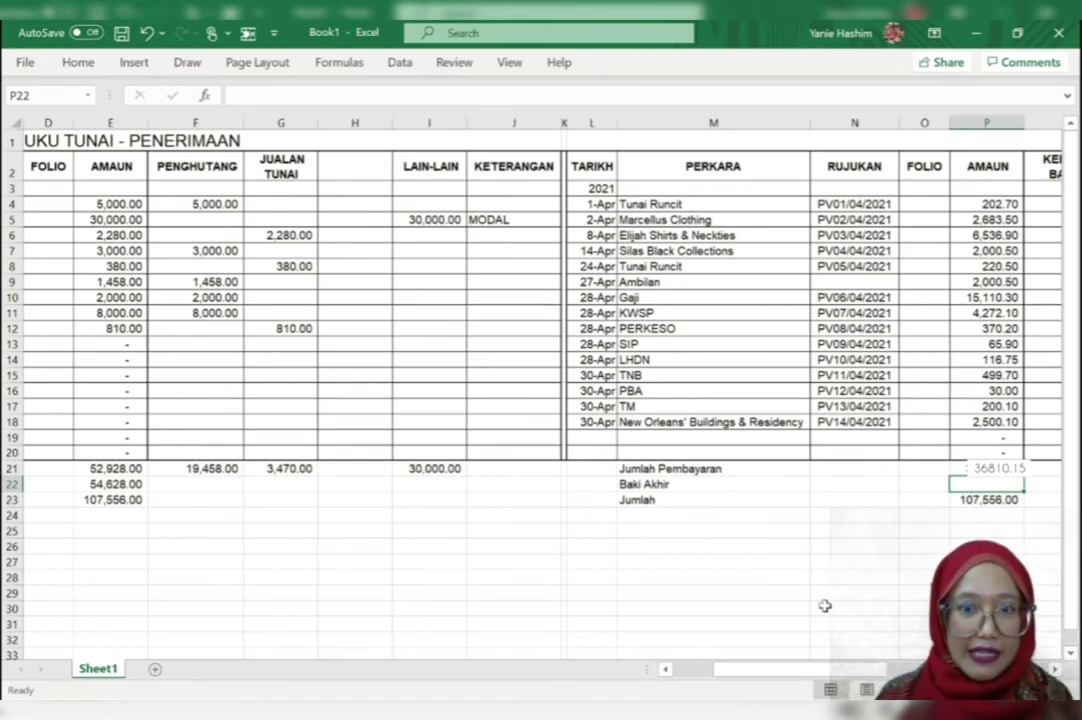
Calculate the Baki Akhir amount in P22 by subtracting Jumlah Pembayaran in P21 from the Jumlah in P23
{"action": "type", "text": "="}
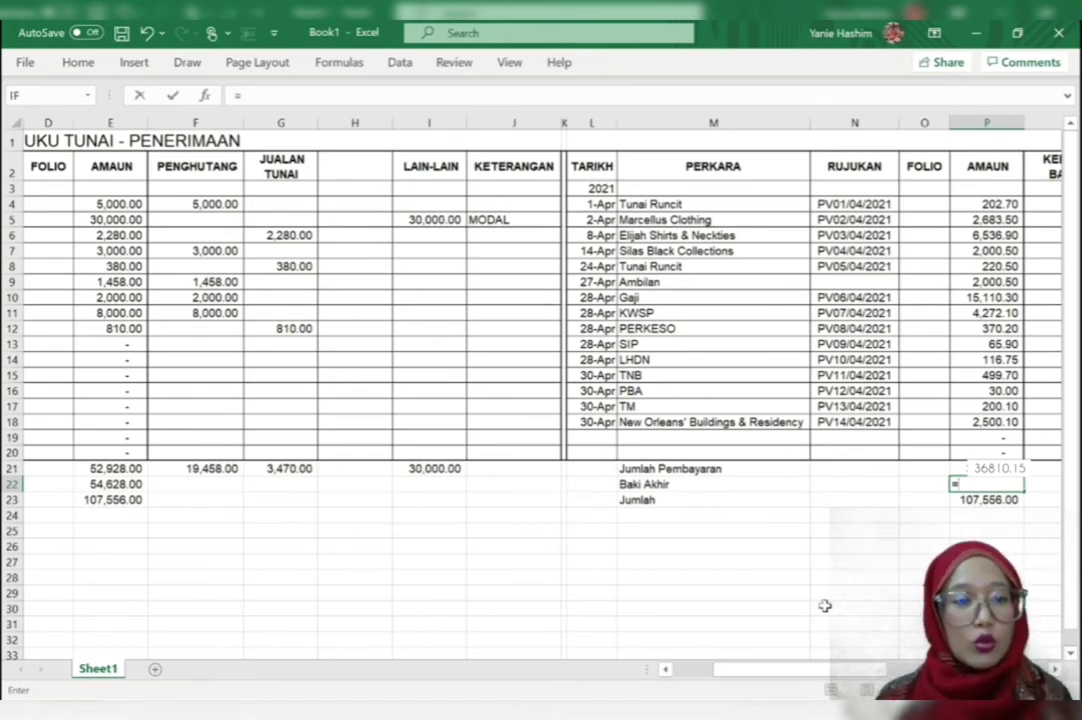
{"action": "left_click", "coordinate": [975, 500]}
{"action": "key", "text": "Return"}
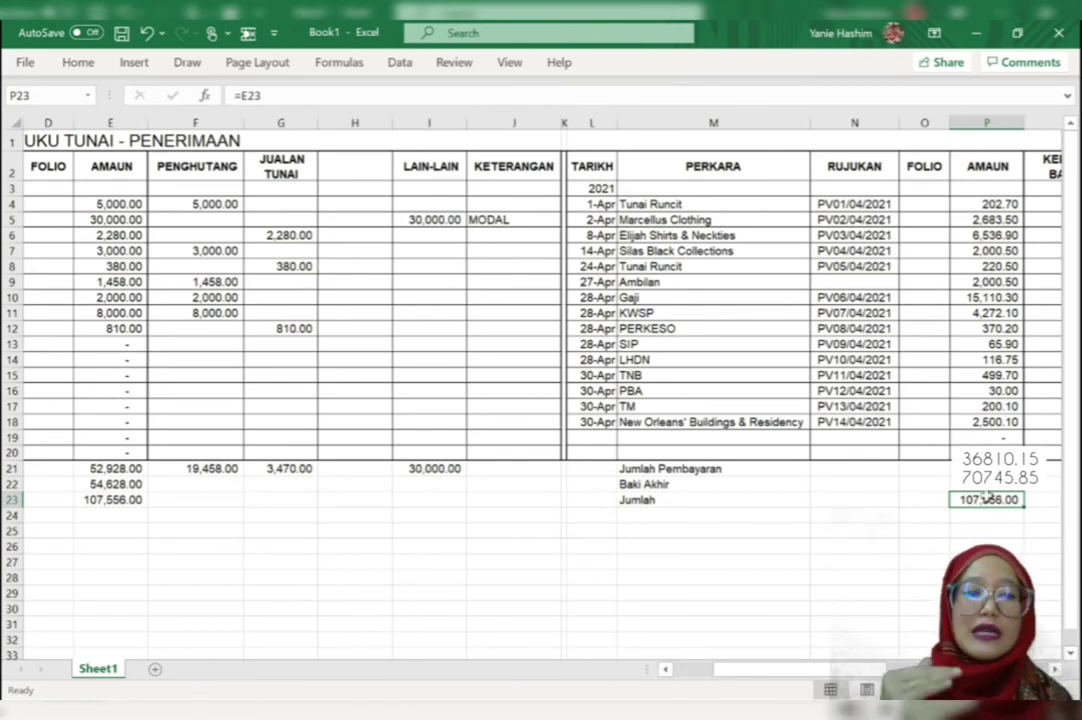
Date the receipts summary rows, entering 30/4 for Jumlah Penerimaan in A21 and 1/4 for Baki Awal in A22
{"action": "scroll", "coordinate": [930, 502], "scroll_direction": "right", "scroll_amount": 3}
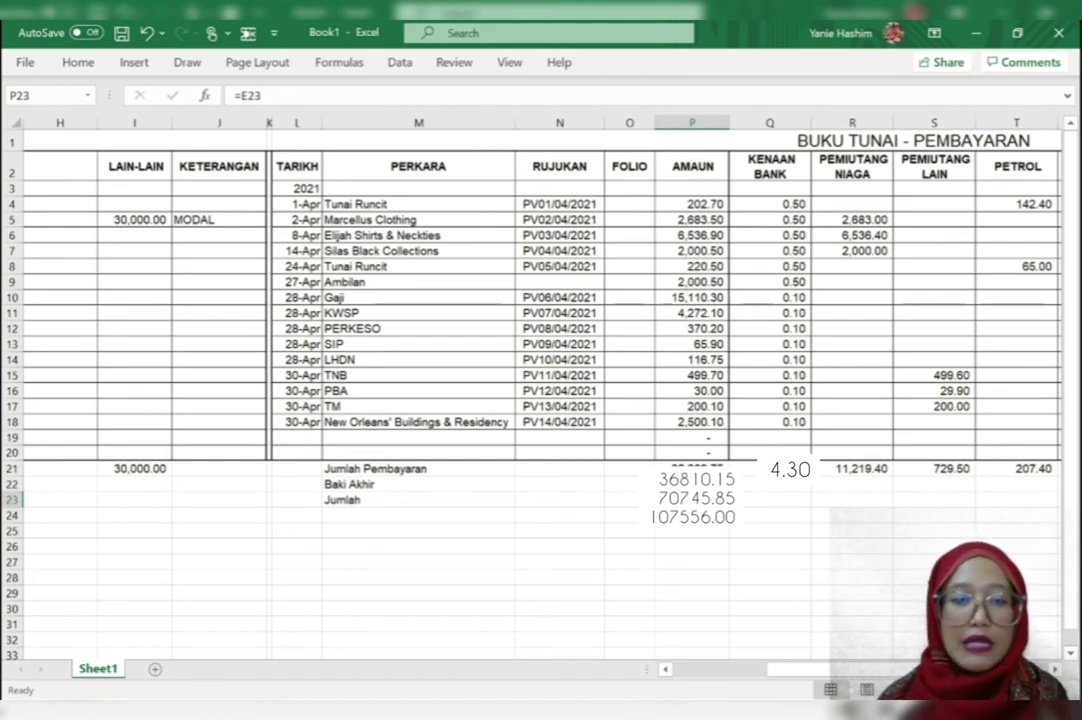
{"action": "scroll", "coordinate": [196, 489], "scroll_direction": "left", "scroll_amount": 3}
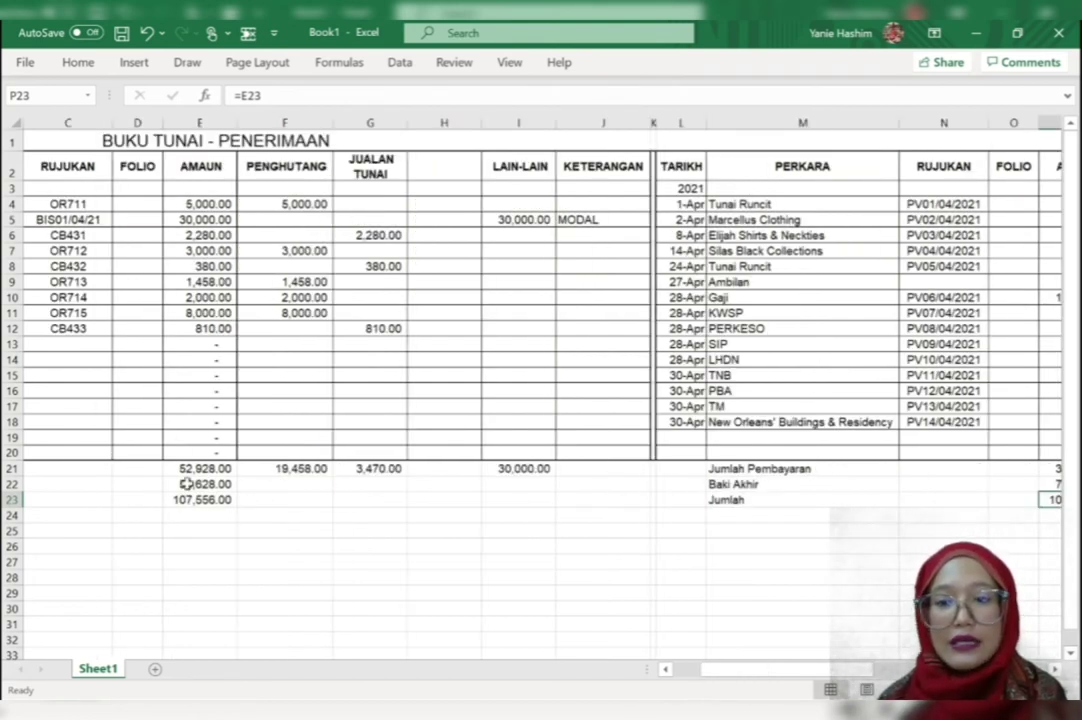
{"action": "scroll", "coordinate": [222, 490], "scroll_direction": "left", "scroll_amount": 2}
{"action": "left_click", "coordinate": [48, 470]}
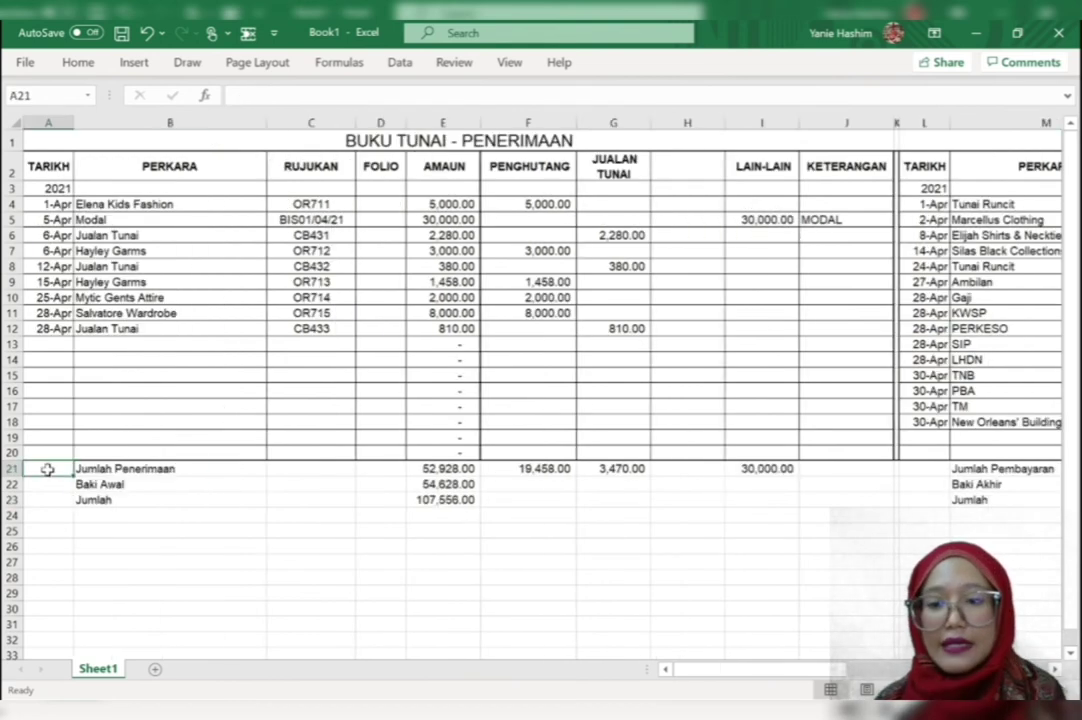
{"action": "type", "text": "3"}
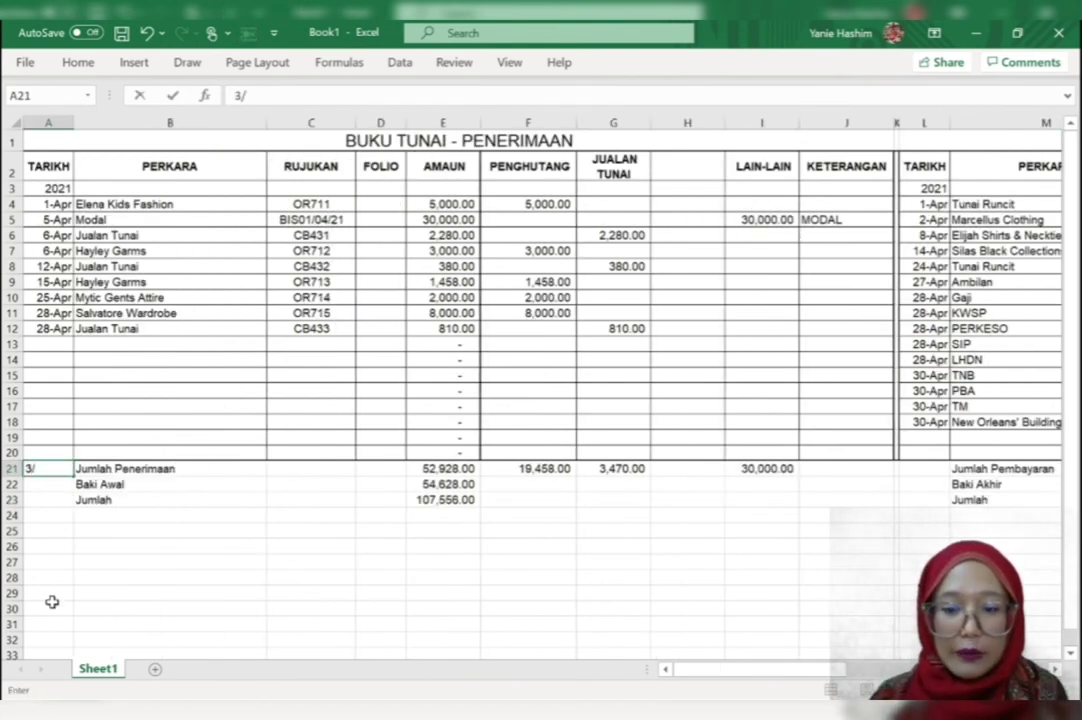
{"action": "type", "text": "0/"}
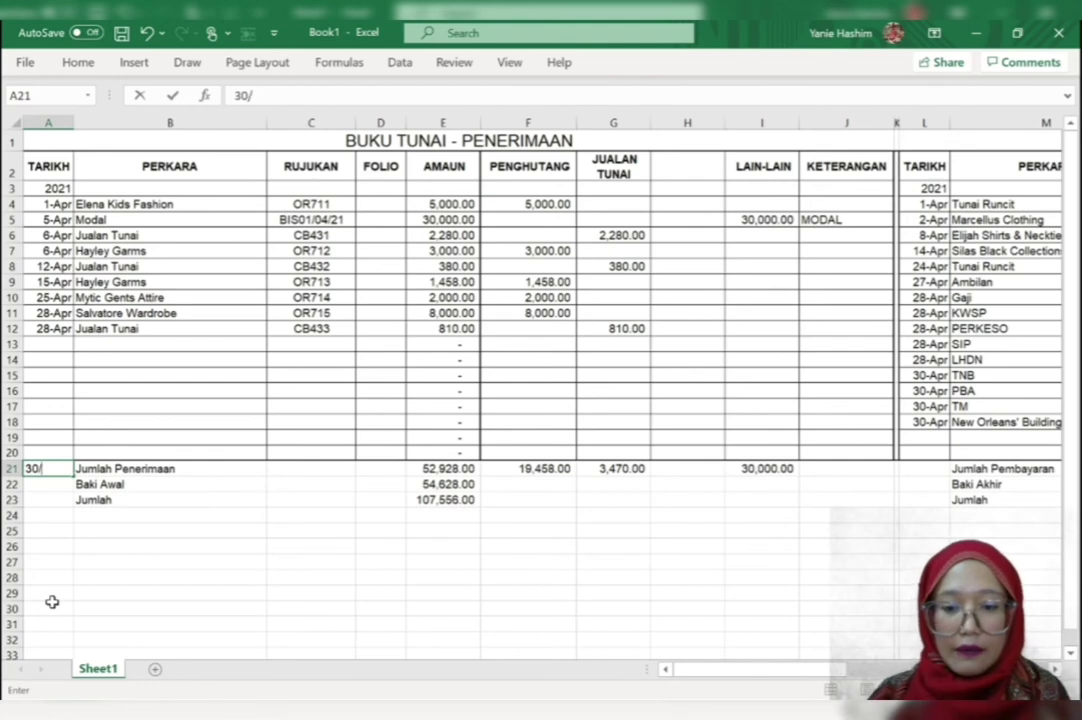
{"action": "type", "text": "4"}
{"action": "key", "text": "Return"}
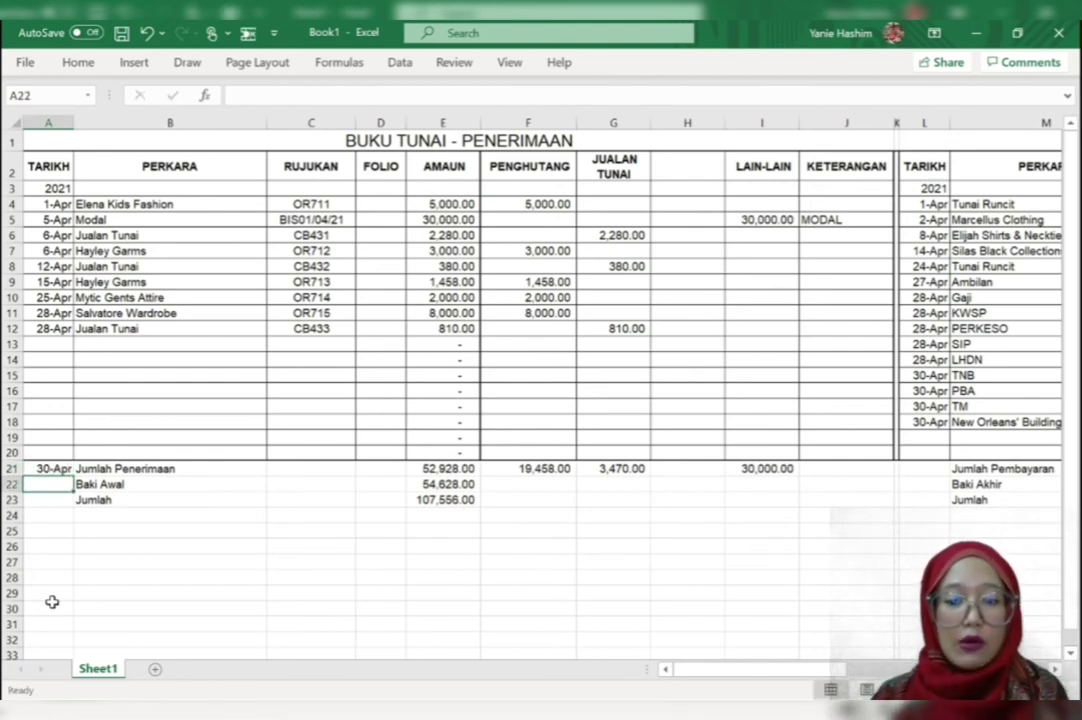
{"action": "type", "text": "1/4"}
{"action": "key", "text": "Return"}
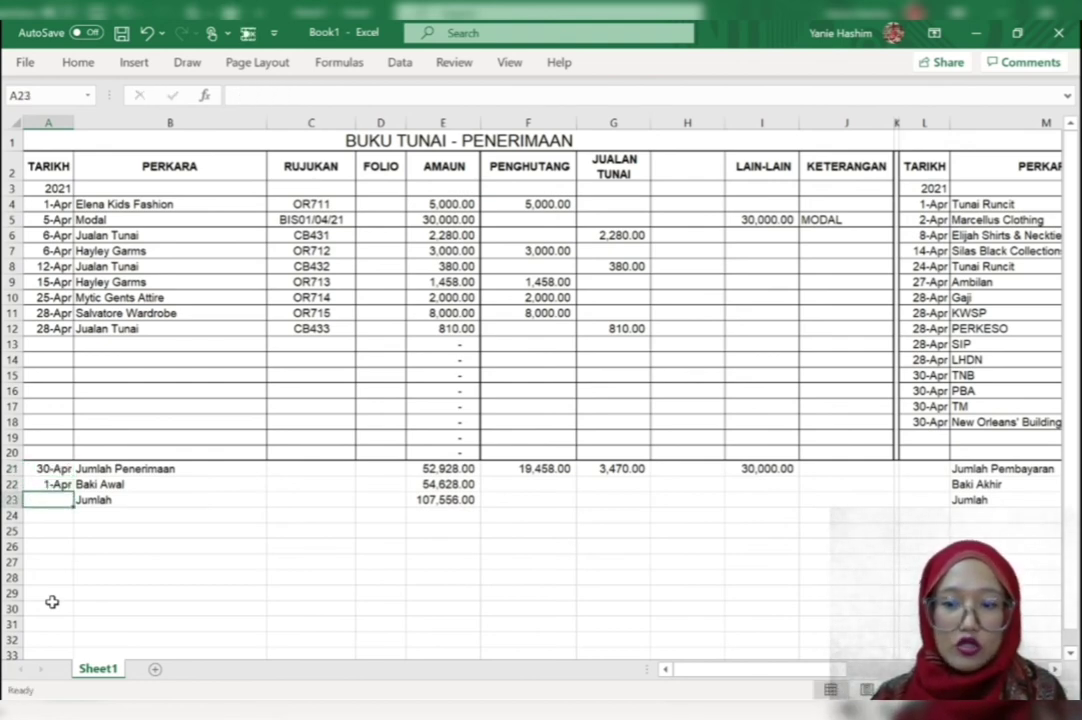
Date the payments summary rows, entering 30/4 for both Jumlah Pembayaran in L21 and Baki Akhir in L22
{"action": "key", "text": "Right"}
{"action": "key", "text": "Right"}
{"action": "key", "text": "Right"}
{"action": "key", "text": "Right"}
{"action": "key", "text": "Right"}
{"action": "key", "text": "Right"}
{"action": "key", "text": "Up"}
{"action": "key", "text": "Up"}
{"action": "key", "text": "Right"}
{"action": "key", "text": "Right"}
{"action": "key", "text": "Right"}
{"action": "key", "text": "Right"}
{"action": "key", "text": "Right"}
{"action": "type", "text": "3"}
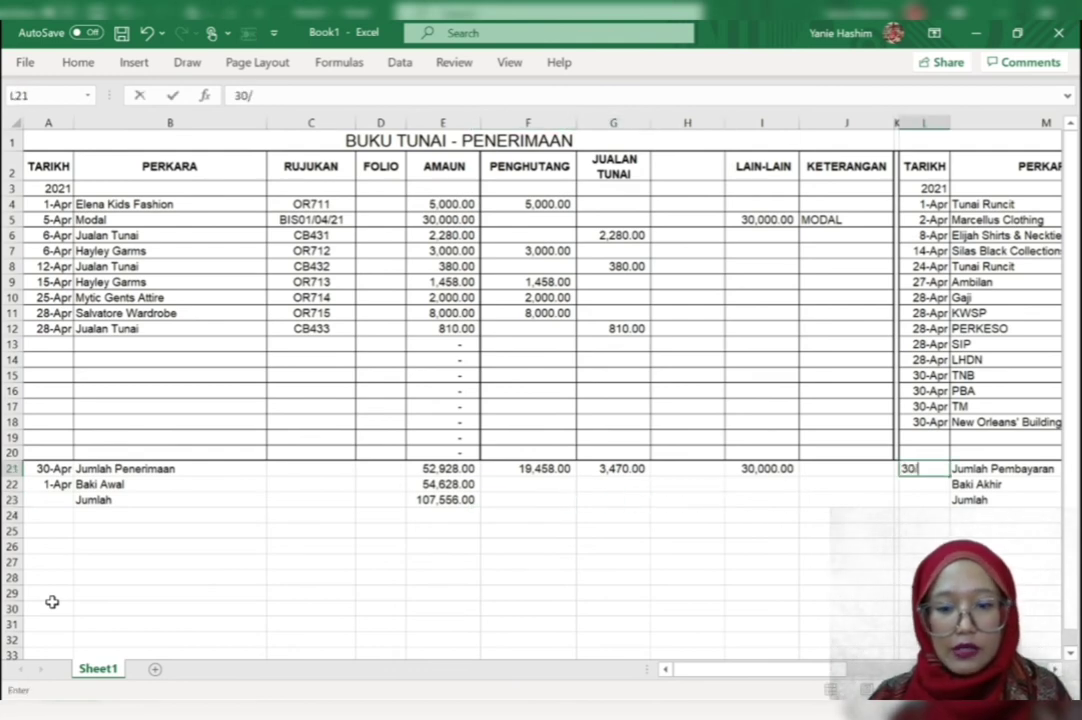
{"action": "type", "text": "0/4"}
{"action": "key", "text": "Return"}
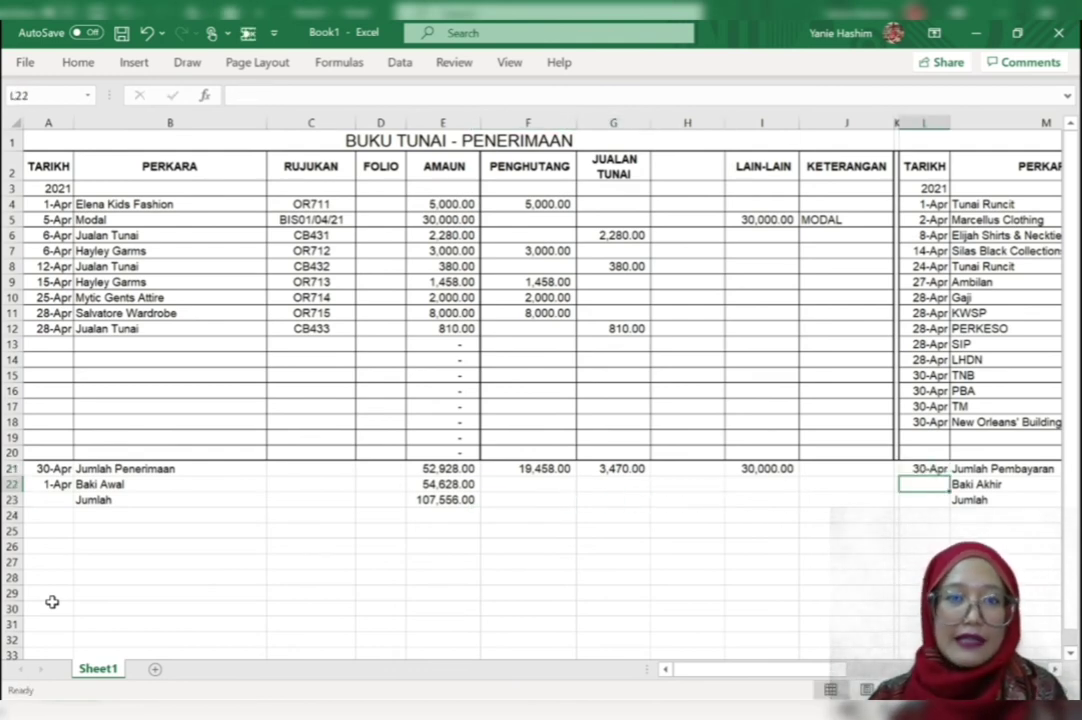
{"action": "type", "text": "30/4"}
{"action": "key", "text": "Return"}
{"action": "scroll", "coordinate": [52, 602], "scroll_direction": "down", "scroll_amount": 2}
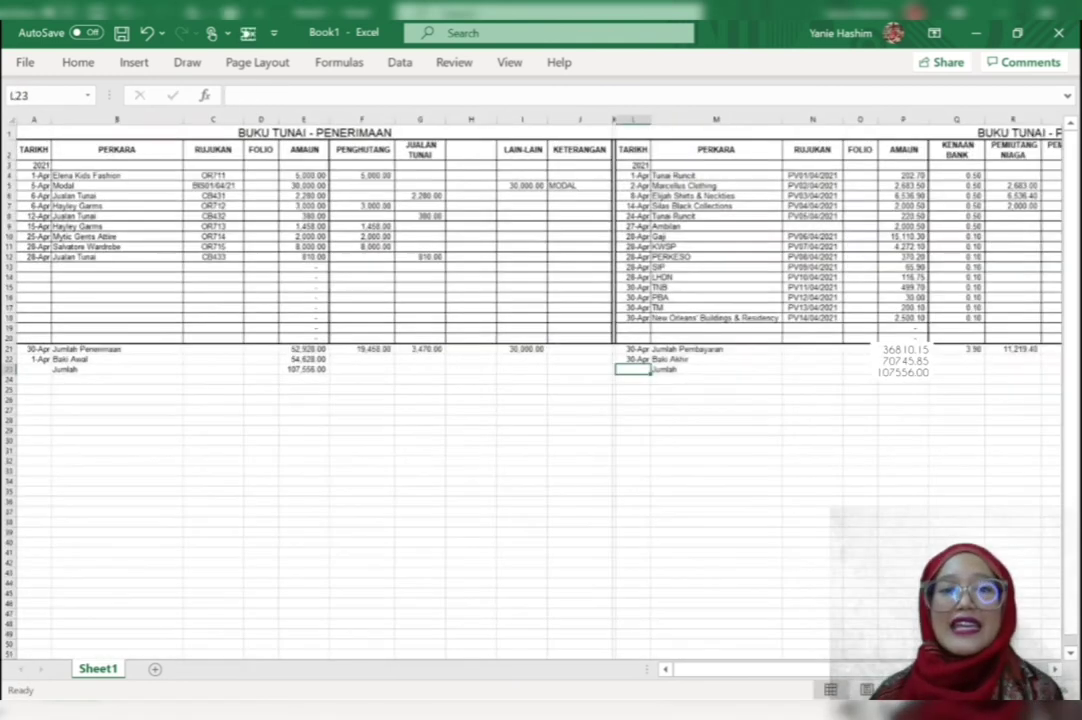